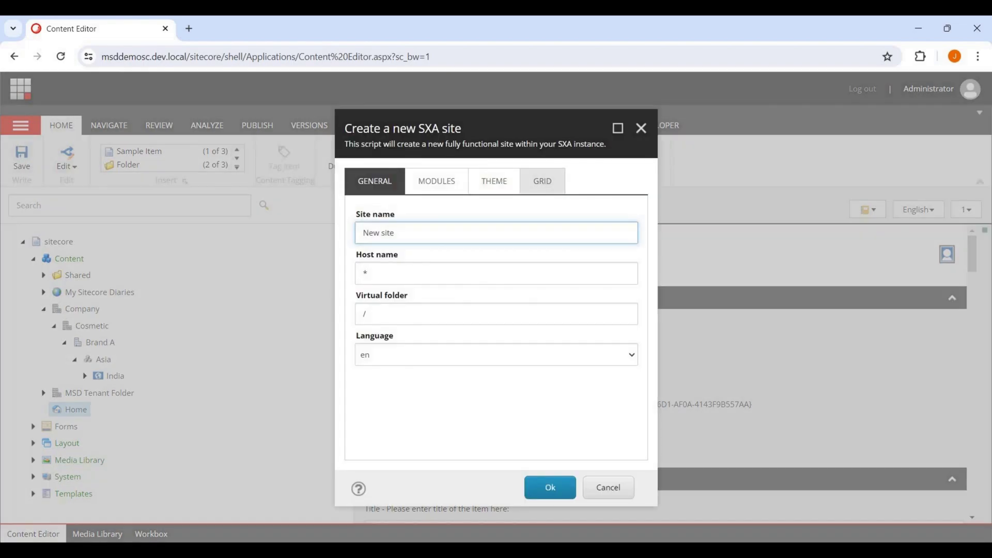
{"action": "left_click", "coordinate": [543, 181]}
{"action": "left_click", "coordinate": [496, 233]}
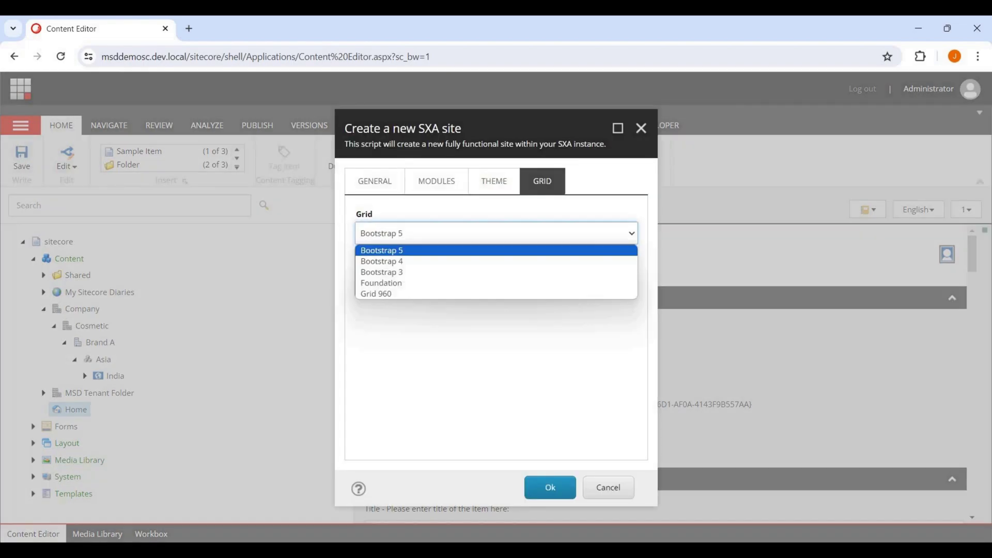
{"action": "left_click", "coordinate": [382, 283]}
{"action": "left_click", "coordinate": [496, 233]}
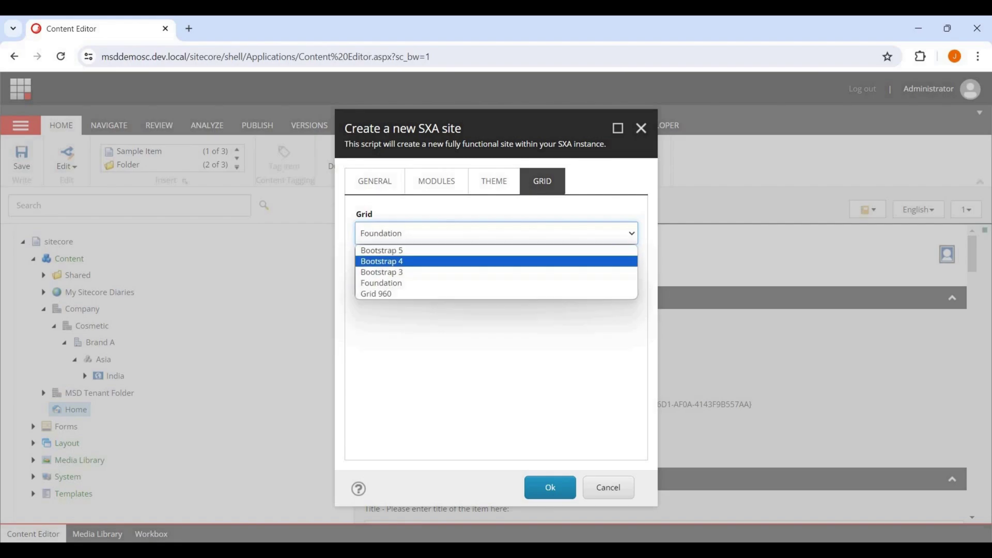
{"action": "left_click", "coordinate": [382, 261]}
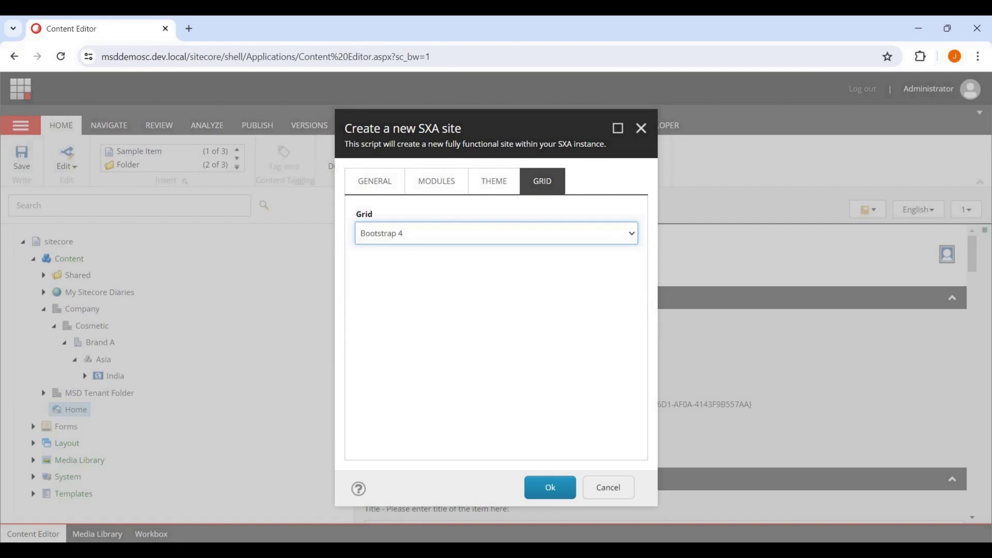
{"action": "left_click", "coordinate": [641, 128]}
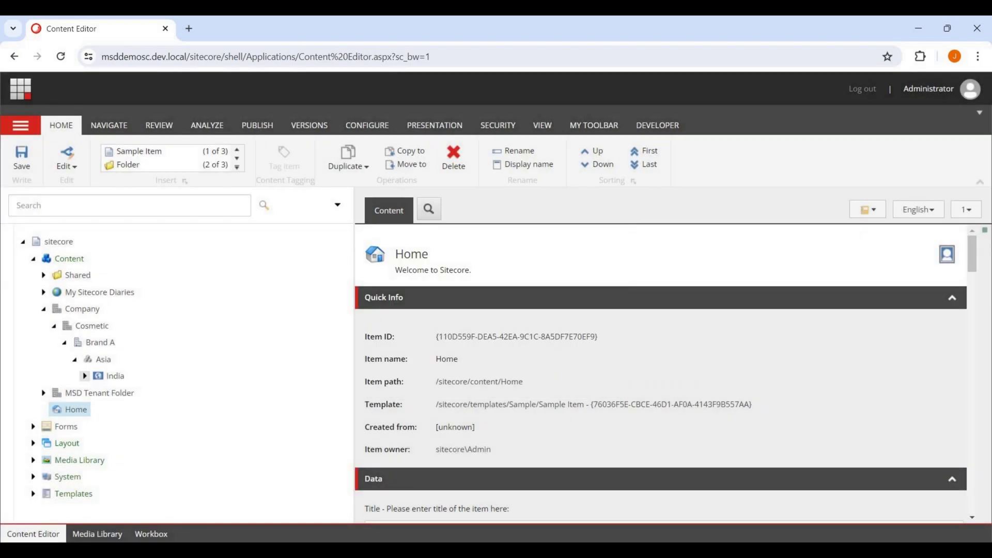
- Open the Settings item of the India site in the content tree and expand its child items
{"action": "left_click", "coordinate": [85, 376]}
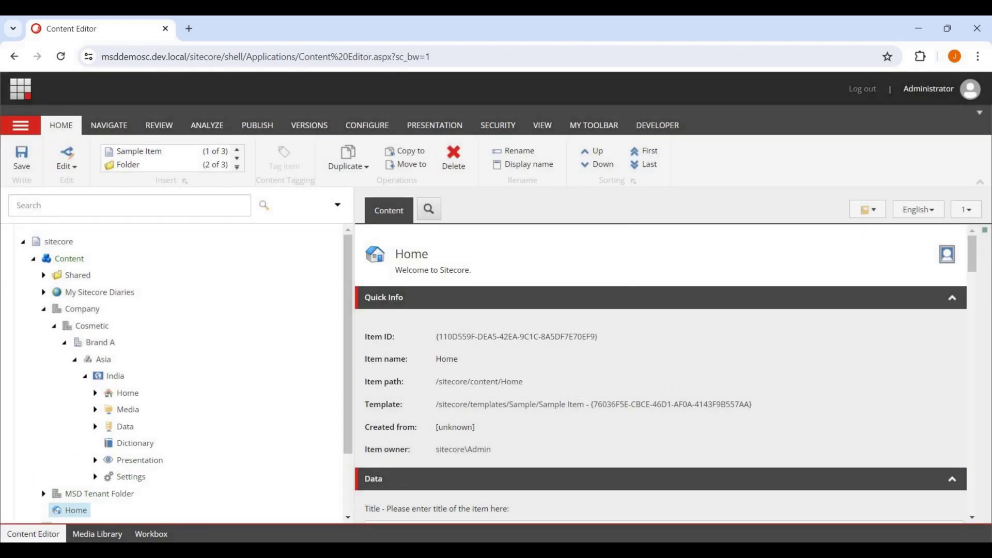
{"action": "scroll", "coordinate": [119, 313], "scroll_direction": "down", "scroll_amount": 2}
{"action": "left_click", "coordinate": [115, 296]}
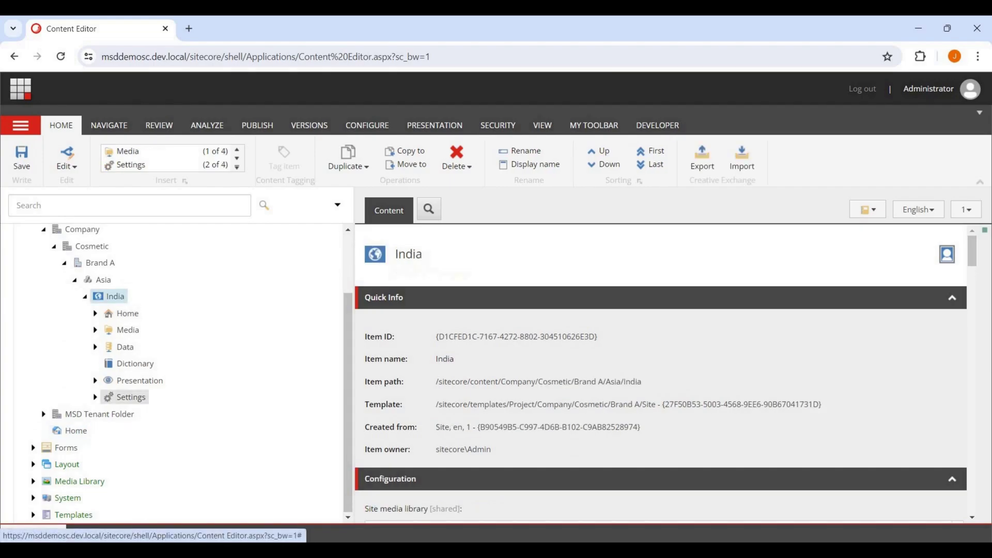
{"action": "left_click", "coordinate": [124, 397]}
{"action": "left_click", "coordinate": [95, 397]}
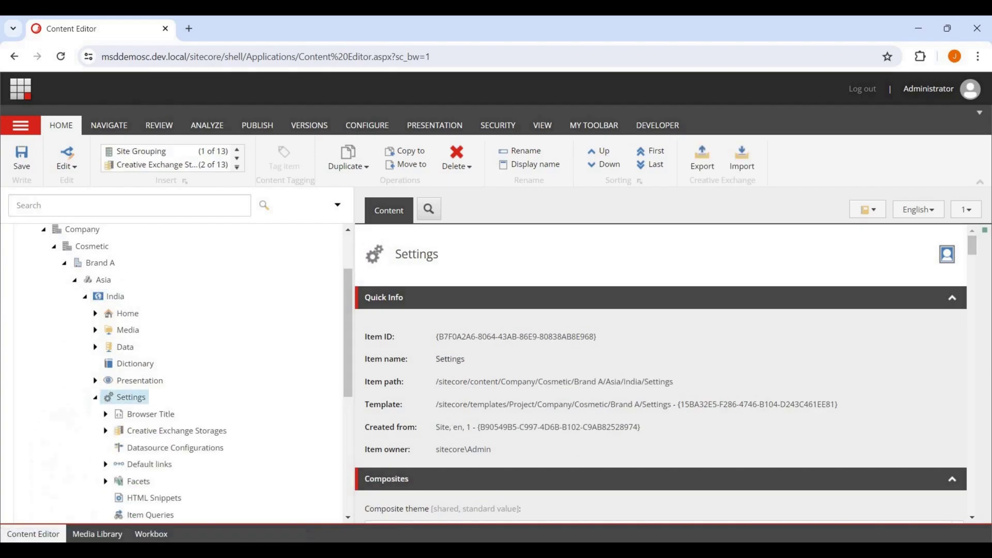
- Set the grid mapping for the Default device to Bootstrap 5 in the India site's Settings item
{"action": "scroll", "coordinate": [155, 362], "scroll_direction": "down", "scroll_amount": 2}
{"action": "scroll", "coordinate": [662, 372], "scroll_direction": "down", "scroll_amount": 10}
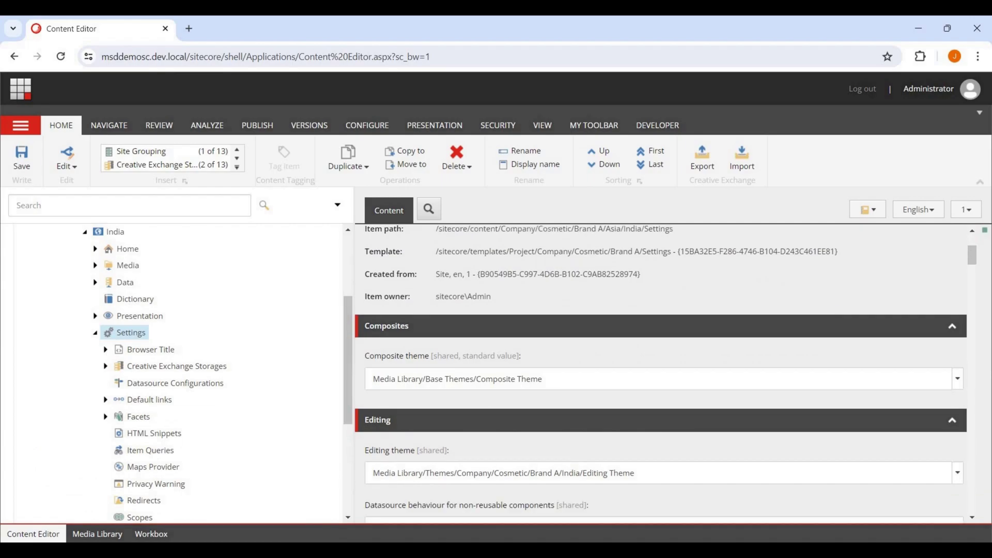
{"action": "scroll", "coordinate": [662, 372], "scroll_direction": "down", "scroll_amount": 1}
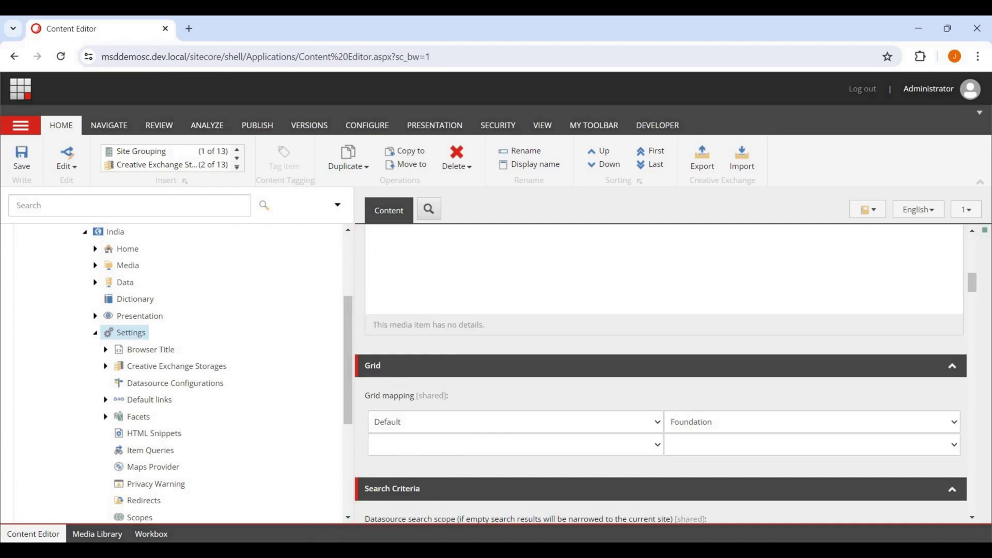
{"action": "scroll", "coordinate": [661, 372], "scroll_direction": "down", "scroll_amount": 1}
{"action": "left_click", "coordinate": [811, 358]}
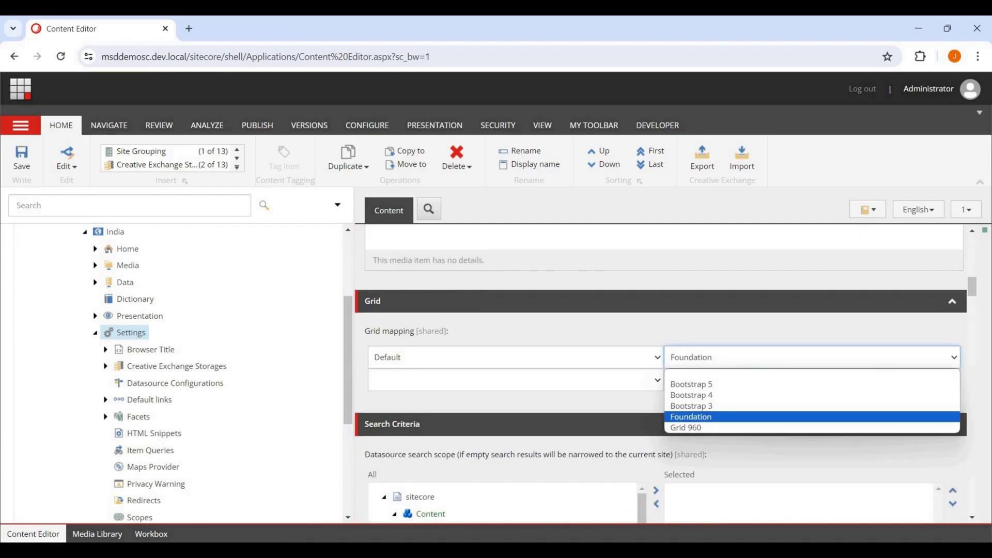
{"action": "left_click", "coordinate": [812, 384]}
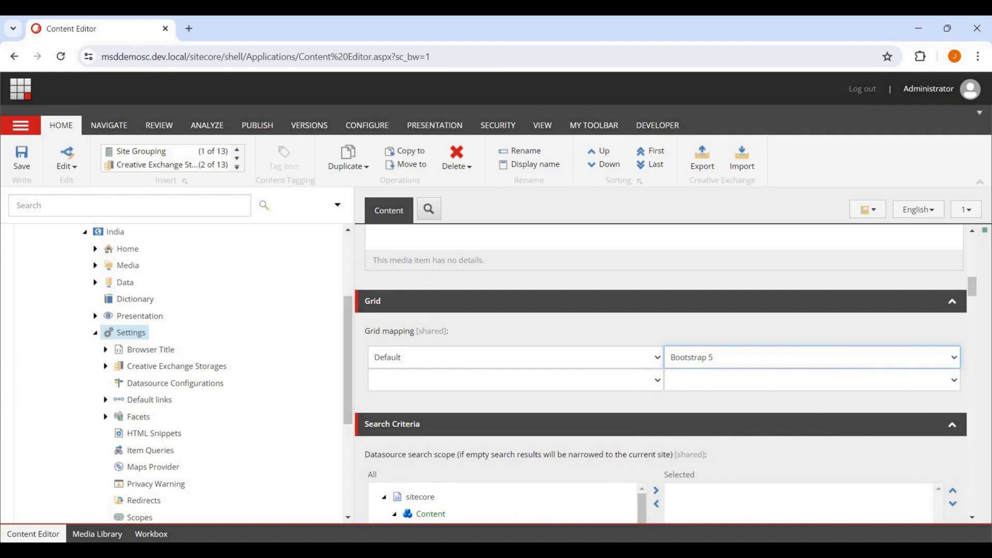
- Add a second grid mapping row that maps the Mobile device to Foundation
{"action": "left_click", "coordinate": [516, 381]}
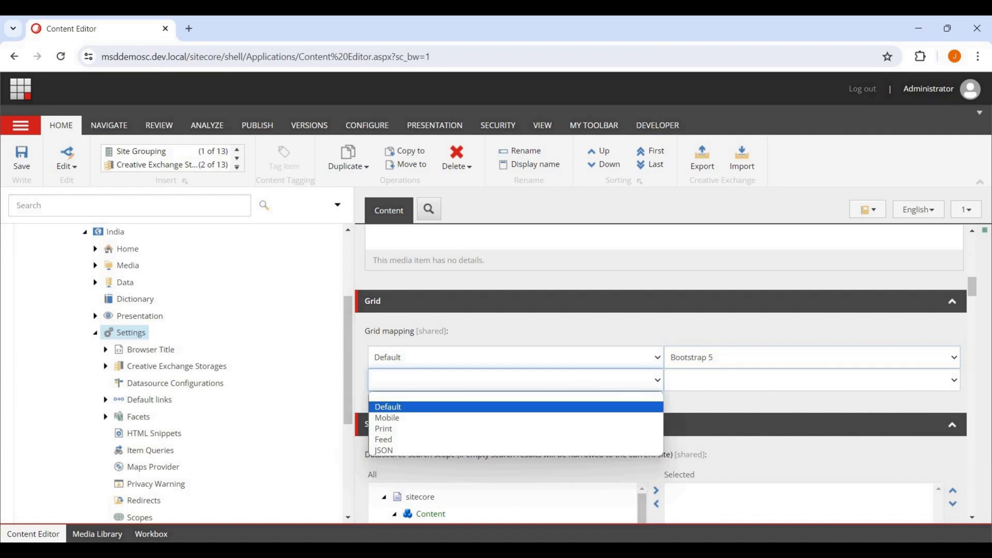
{"action": "left_click", "coordinate": [387, 417]}
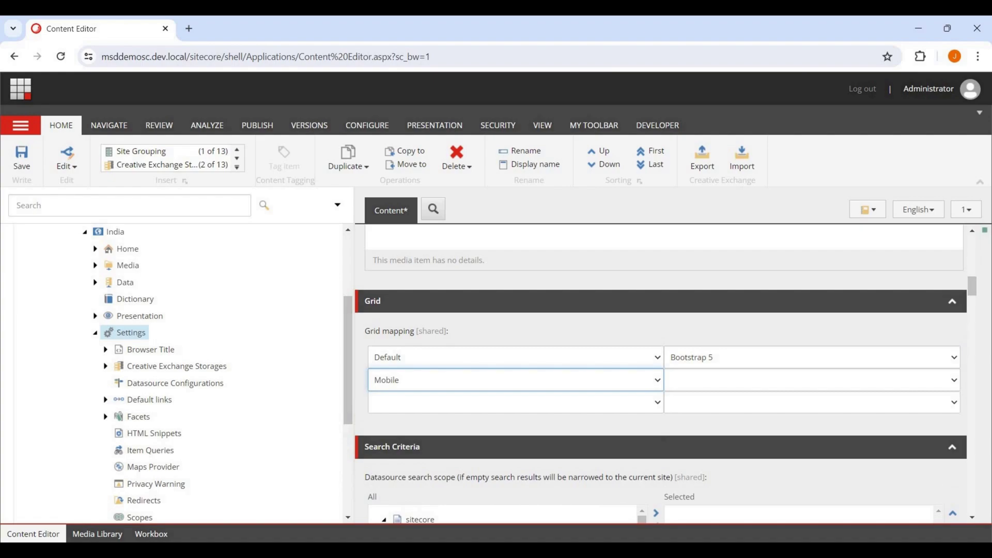
{"action": "left_click", "coordinate": [811, 380]}
{"action": "key", "text": "Return"}
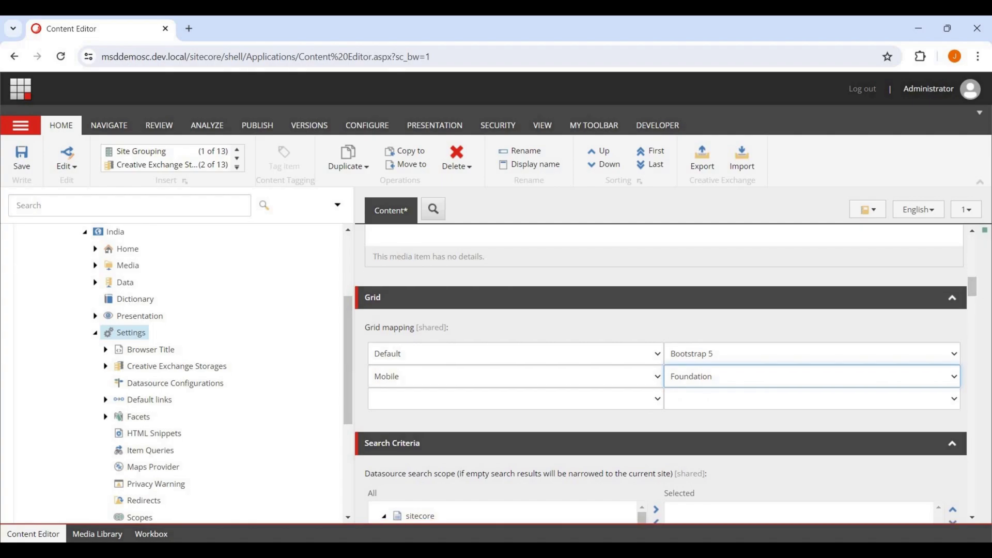
{"action": "scroll", "coordinate": [661, 372], "scroll_direction": "down", "scroll_amount": 1}
- Collapse the Brand A branch and expand the Settings node under System in the content tree
{"action": "scroll", "coordinate": [139, 393], "scroll_direction": "up", "scroll_amount": 2}
{"action": "scroll", "coordinate": [103, 361], "scroll_direction": "up", "scroll_amount": 1}
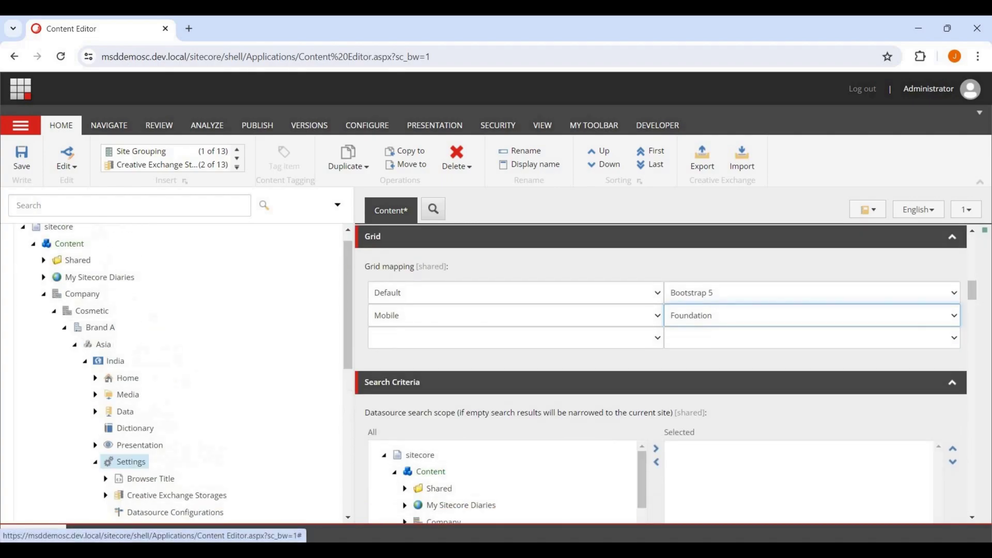
{"action": "left_click", "coordinate": [64, 326]}
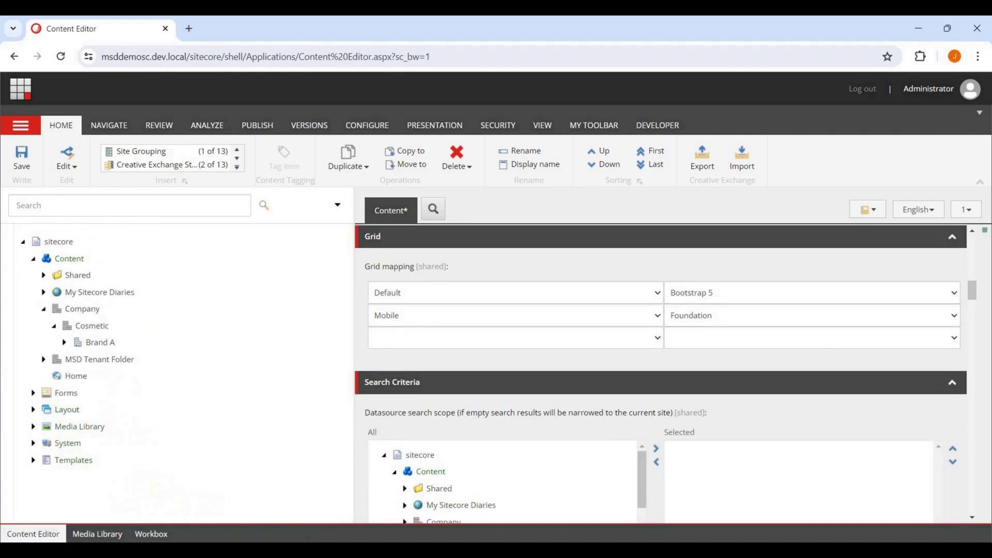
{"action": "left_click", "coordinate": [33, 443]}
{"action": "scroll", "coordinate": [176, 372], "scroll_direction": "down", "scroll_amount": 3}
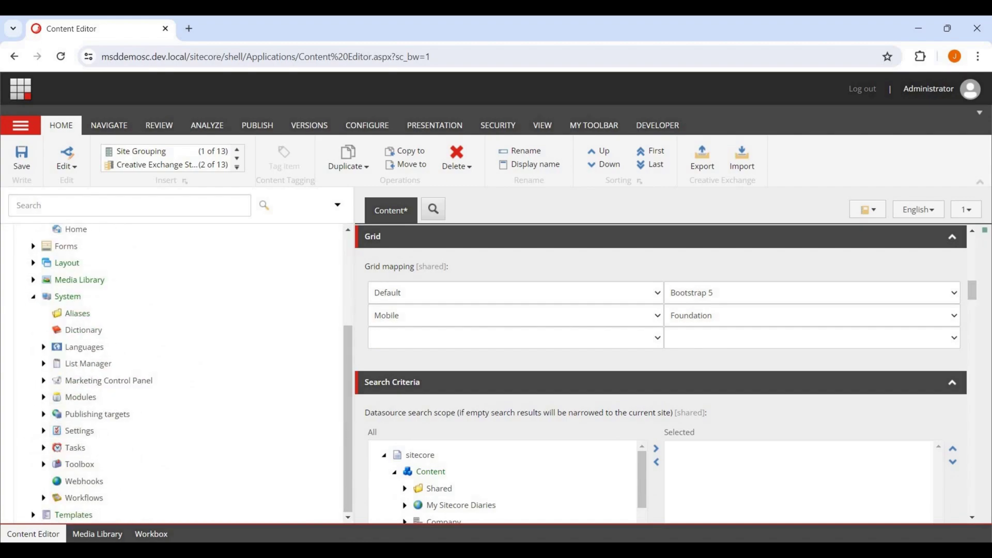
{"action": "left_click", "coordinate": [44, 430]}
{"action": "scroll", "coordinate": [44, 431], "scroll_direction": "down", "scroll_amount": 4}
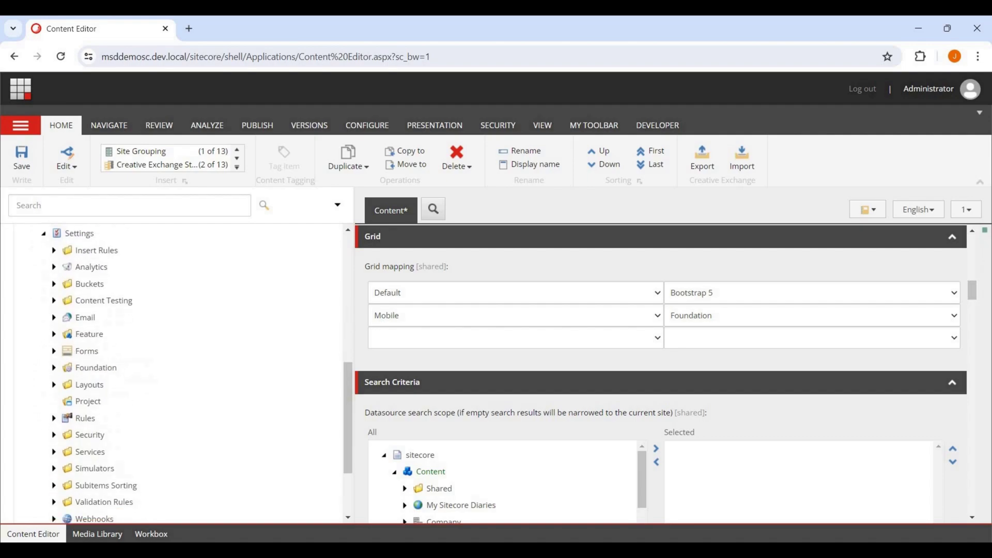
- Expand the Feature folder under System/Settings and its Experience Accelerator subfolder to list the module folders
{"action": "scroll", "coordinate": [176, 372], "scroll_direction": "down", "scroll_amount": 2}
{"action": "scroll", "coordinate": [176, 372], "scroll_direction": "up", "scroll_amount": 1}
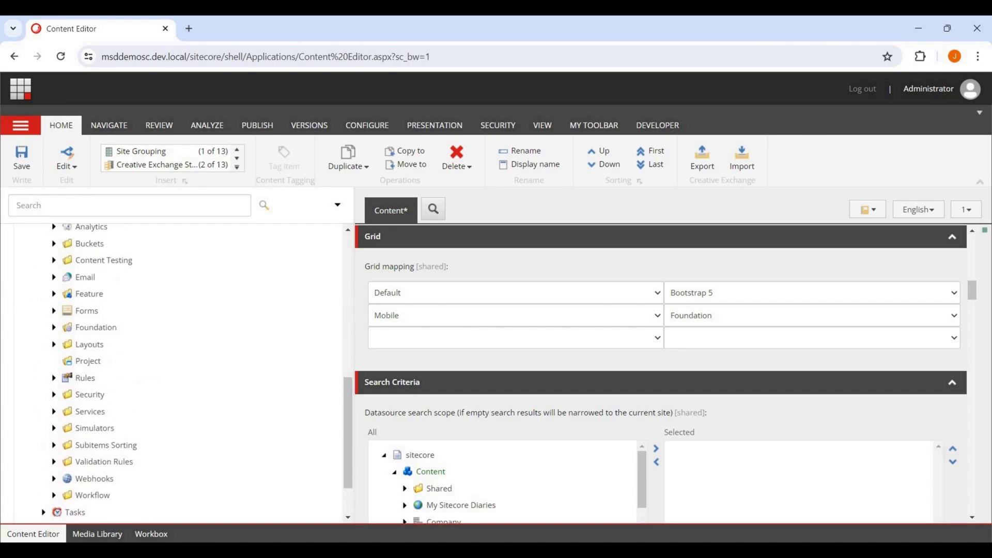
{"action": "left_click", "coordinate": [54, 293]}
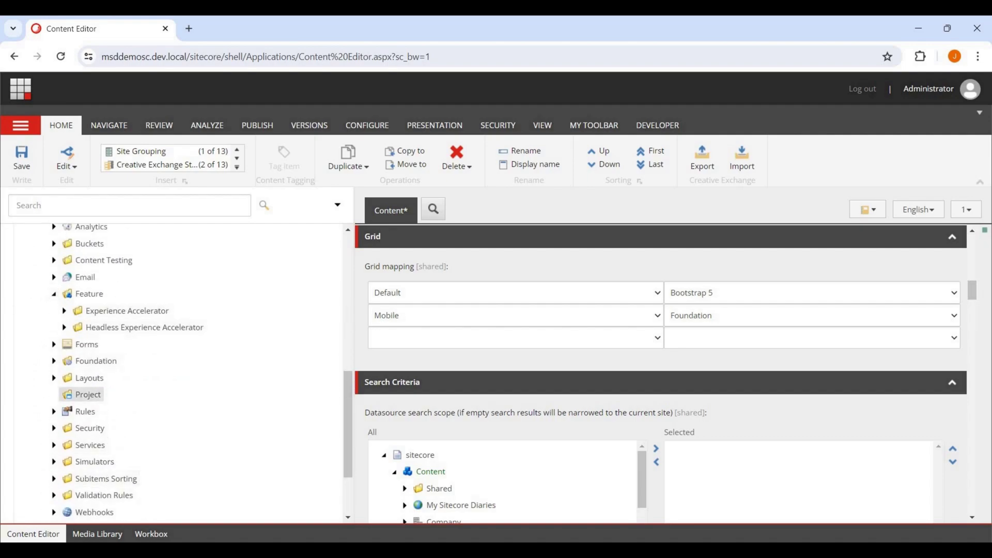
{"action": "left_click", "coordinate": [64, 310]}
{"action": "scroll", "coordinate": [104, 305], "scroll_direction": "down", "scroll_amount": 1}
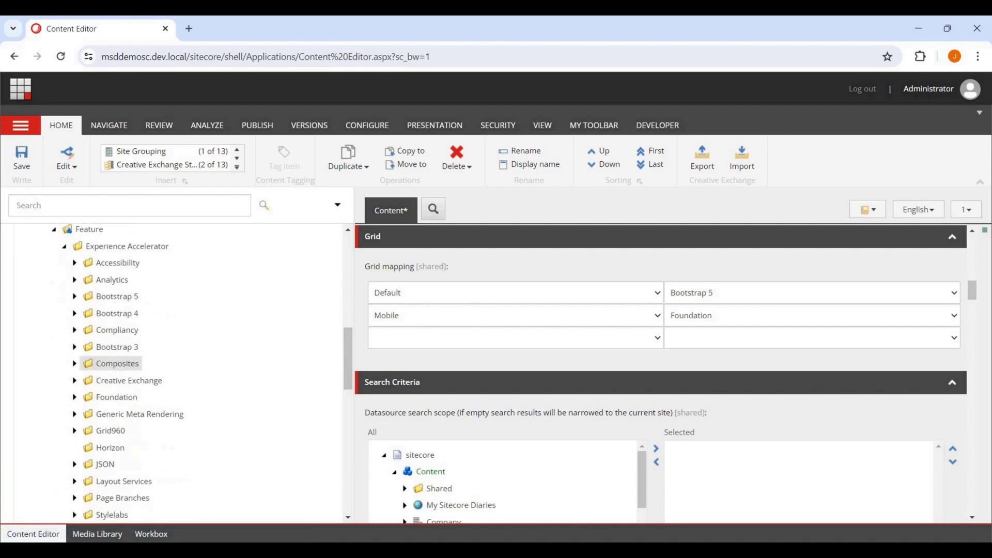
- Discard the unsaved Settings changes and open the Bootstrap 5 grid definition inside the Bootstrap 5 folder
{"action": "left_click", "coordinate": [117, 297]}
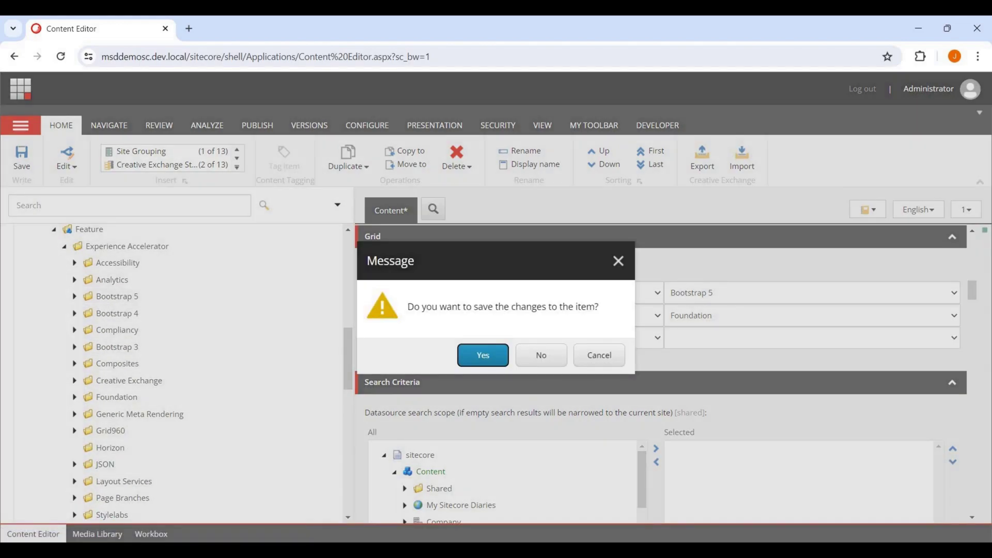
{"action": "left_click", "coordinate": [541, 355]}
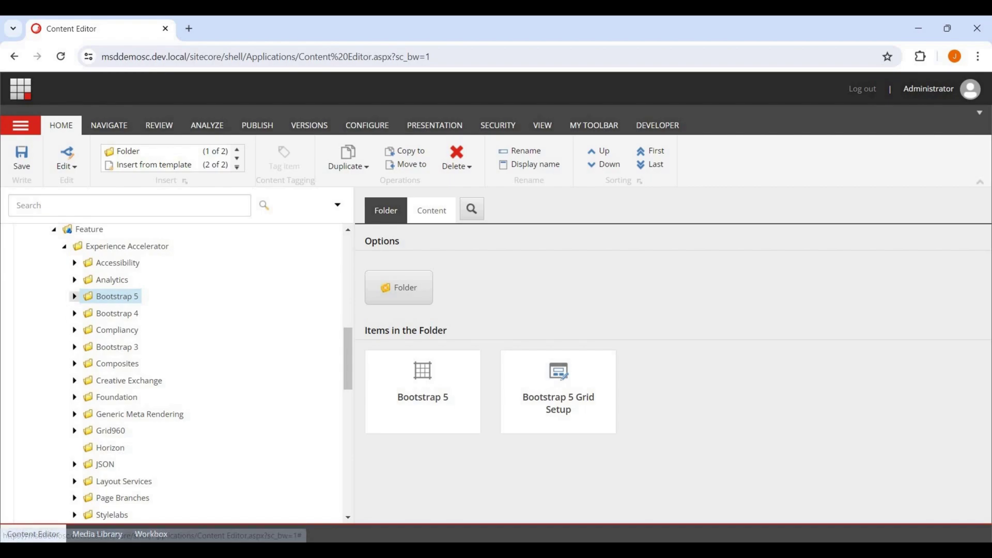
{"action": "left_click", "coordinate": [74, 296]}
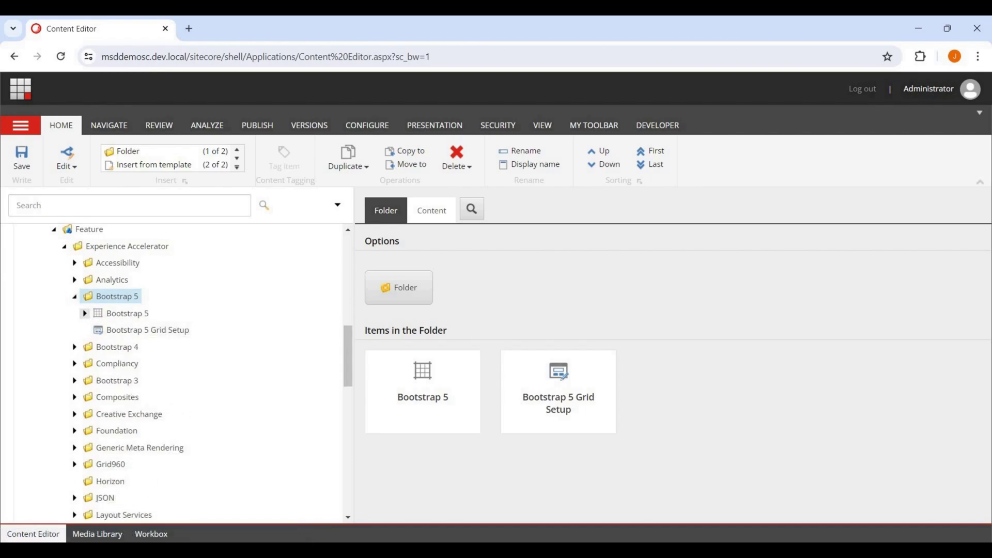
{"action": "left_click", "coordinate": [85, 313]}
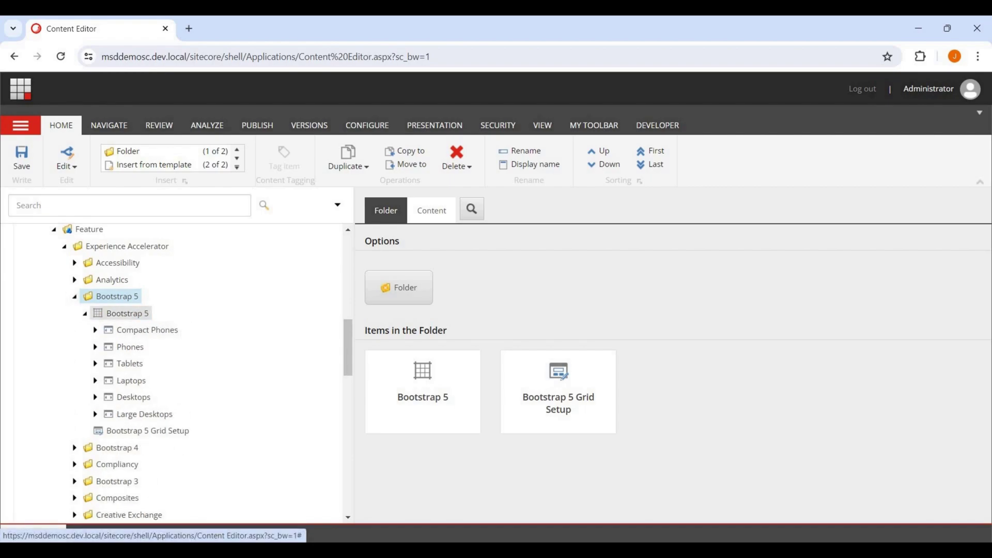
{"action": "left_click", "coordinate": [127, 313]}
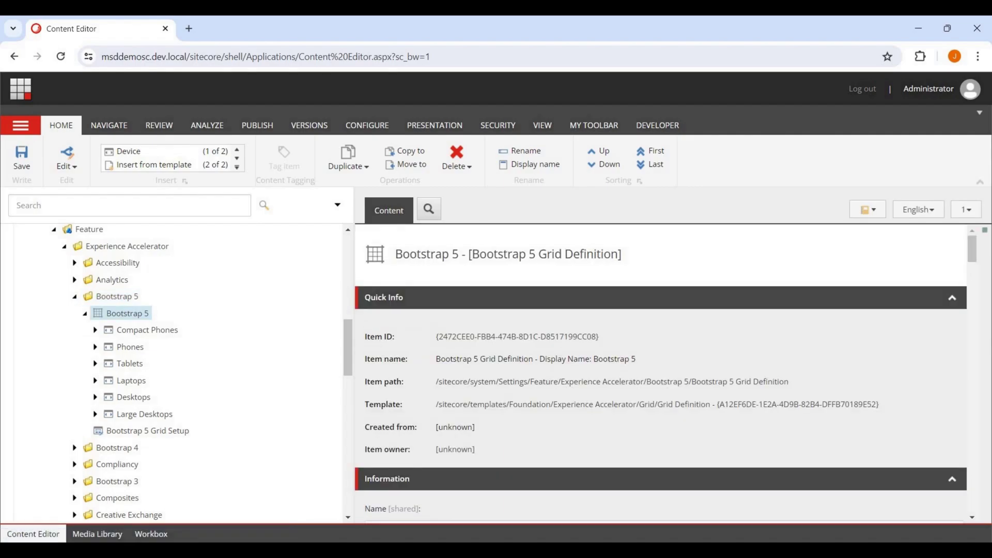
- Examine the Bootstrap 5 grid definition's name, configuration fields, and the basic default component layout sizes for each device
{"action": "scroll", "coordinate": [661, 372], "scroll_direction": "down", "scroll_amount": 4}
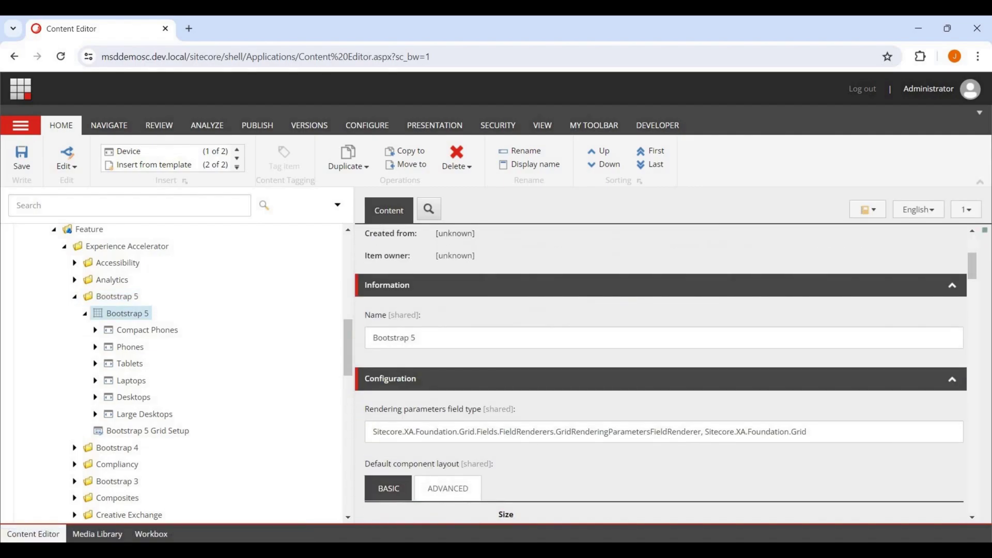
{"action": "left_click_drag", "start_coordinate": [416, 338], "coordinate": [371, 338]}
{"action": "scroll", "coordinate": [661, 372], "scroll_direction": "down", "scroll_amount": 2}
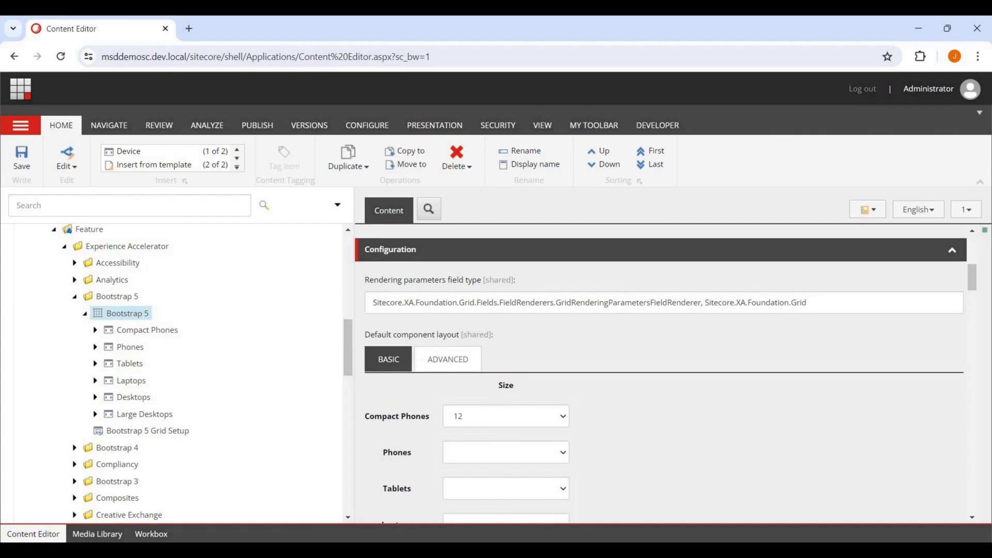
{"action": "scroll", "coordinate": [661, 372], "scroll_direction": "down", "scroll_amount": 3}
{"action": "scroll", "coordinate": [662, 372], "scroll_direction": "up", "scroll_amount": 3}
{"action": "scroll", "coordinate": [662, 373], "scroll_direction": "down", "scroll_amount": 3}
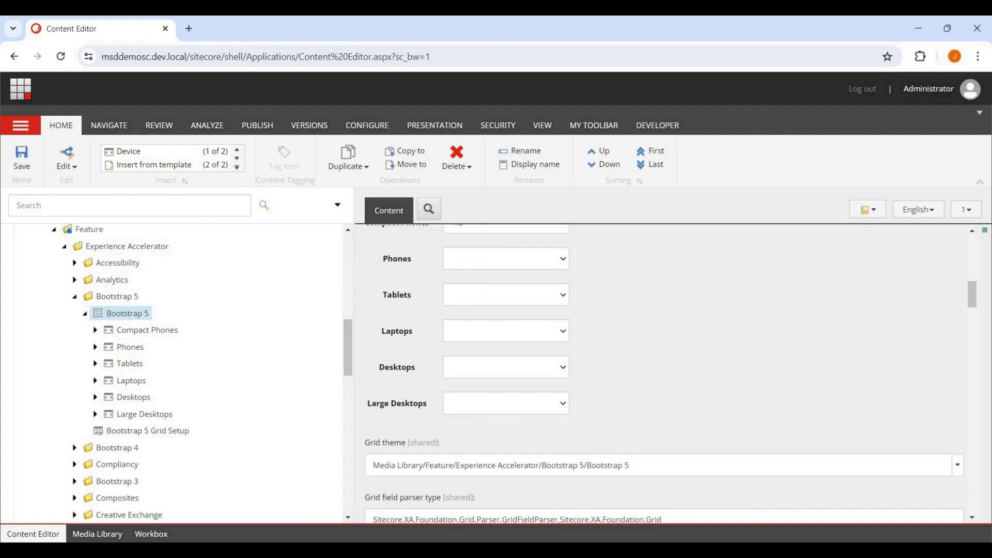
{"action": "scroll", "coordinate": [662, 372], "scroll_direction": "up", "scroll_amount": 2}
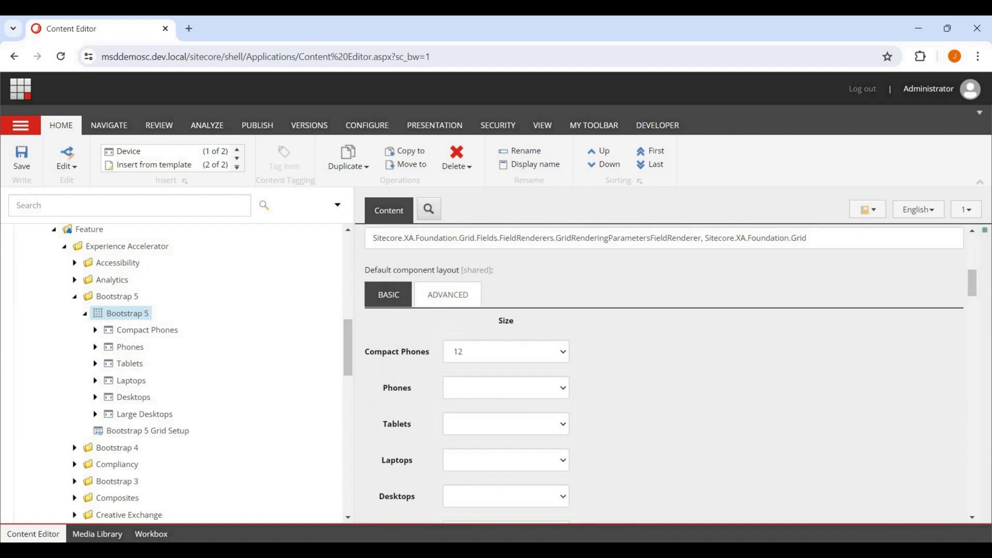
{"action": "scroll", "coordinate": [662, 372], "scroll_direction": "down", "scroll_amount": 1}
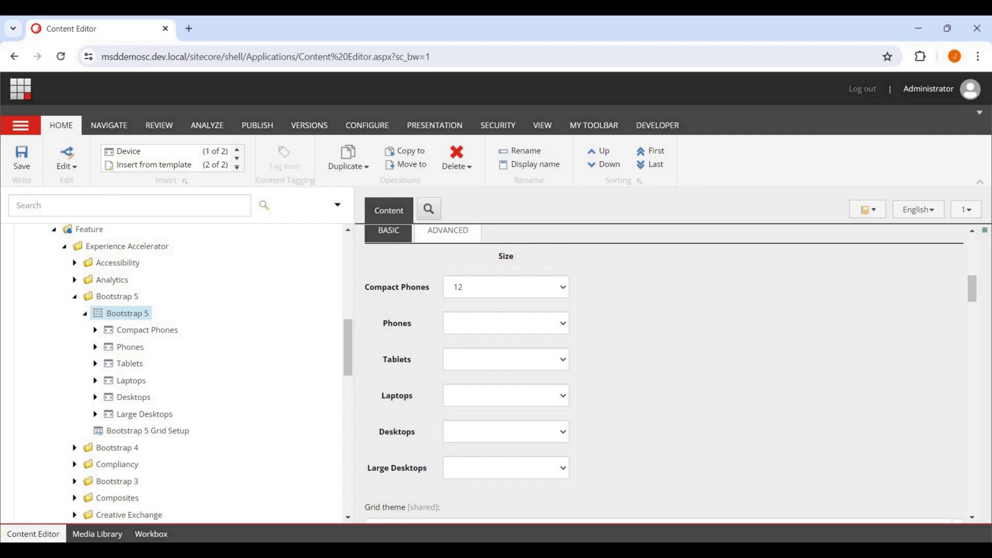
{"action": "left_click", "coordinate": [537, 323]}
{"action": "left_click", "coordinate": [538, 323]}
{"action": "scroll", "coordinate": [662, 372], "scroll_direction": "down", "scroll_amount": 3}
{"action": "scroll", "coordinate": [661, 373], "scroll_direction": "up", "scroll_amount": 5}
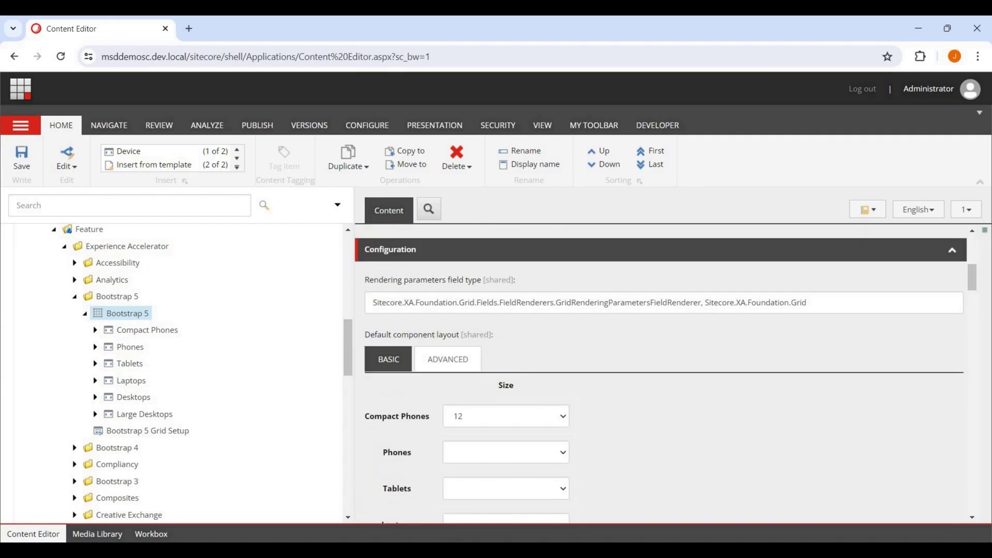
- Show the advanced default component layout settings and check the component alignment options for Compact Phones
{"action": "left_click", "coordinate": [448, 359]}
{"action": "scroll", "coordinate": [447, 359], "scroll_direction": "down", "scroll_amount": 2}
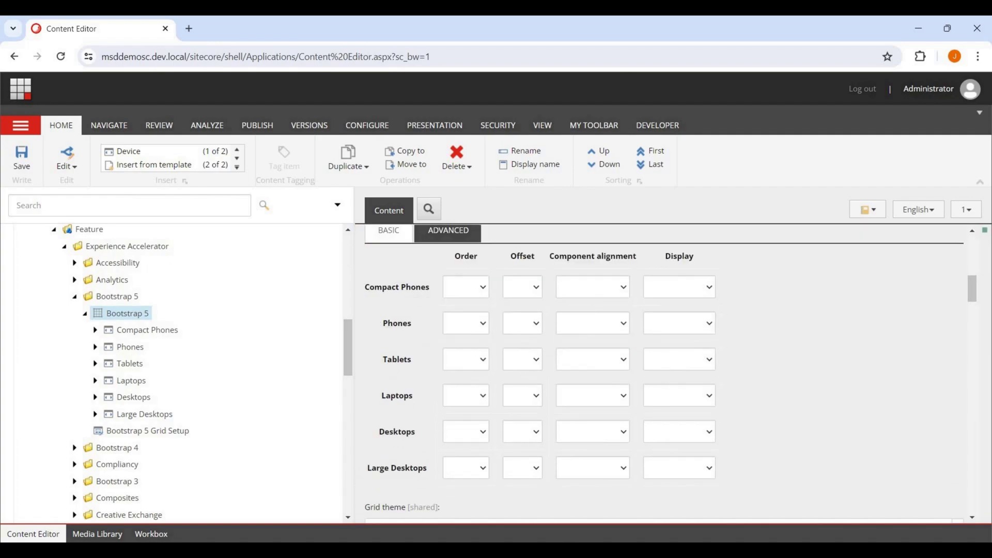
{"action": "left_click", "coordinate": [593, 287]}
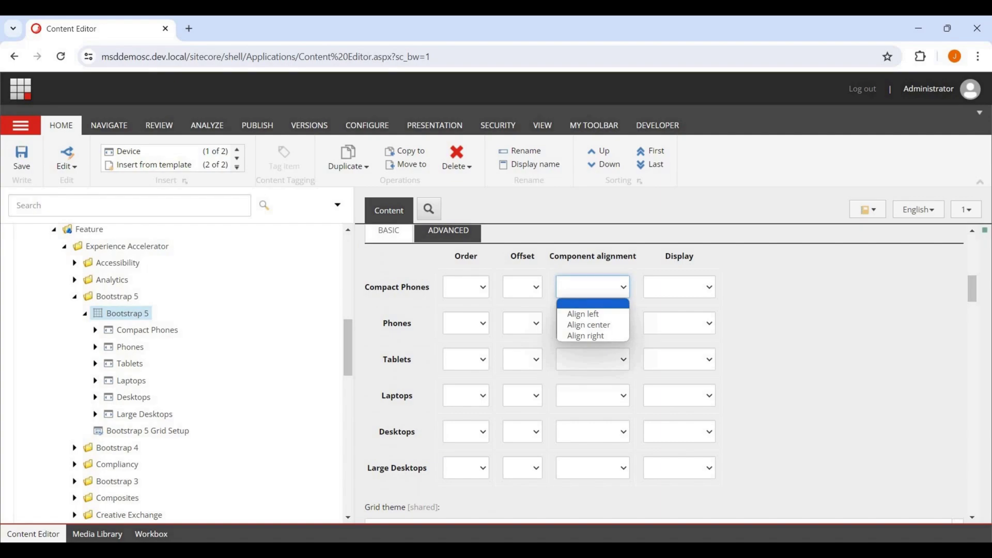
{"action": "key", "text": "Escape"}
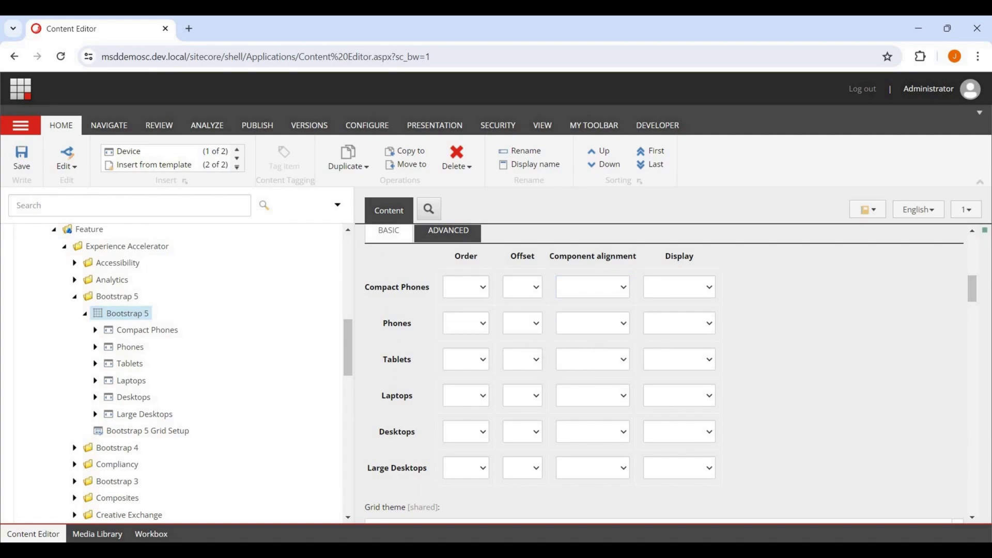
- Check the component alignment options and the display options available for Compact Phones in the advanced layout settings
{"action": "key", "text": "alt+Down"}
{"action": "key", "text": "Down"}
{"action": "key", "text": "Down"}
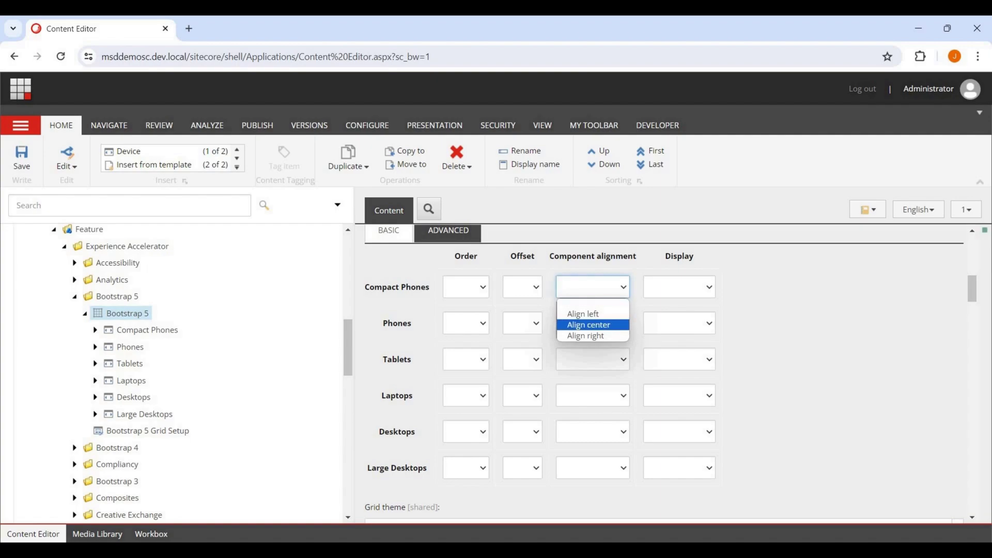
{"action": "key", "text": "Down"}
{"action": "key", "text": "Escape"}
{"action": "key", "text": "Tab"}
{"action": "key", "text": "alt+Down"}
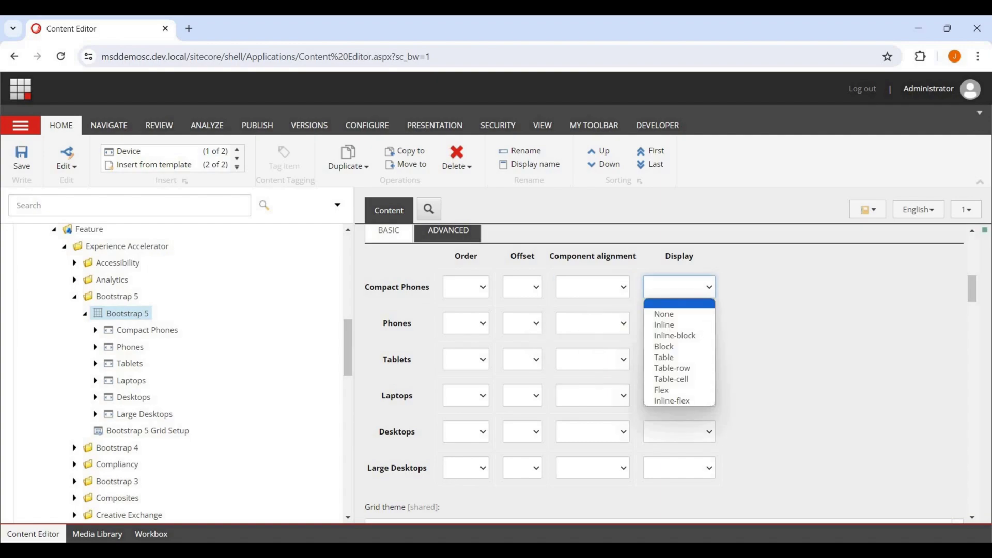
{"action": "key", "text": "Down"}
{"action": "key", "text": "Down"}
{"action": "key", "text": "Down"}
{"action": "key", "text": "Down"}
{"action": "key", "text": "Down"}
{"action": "key", "text": "Down"}
{"action": "key", "text": "Down"}
{"action": "key", "text": "Down"}
{"action": "key", "text": "Down"}
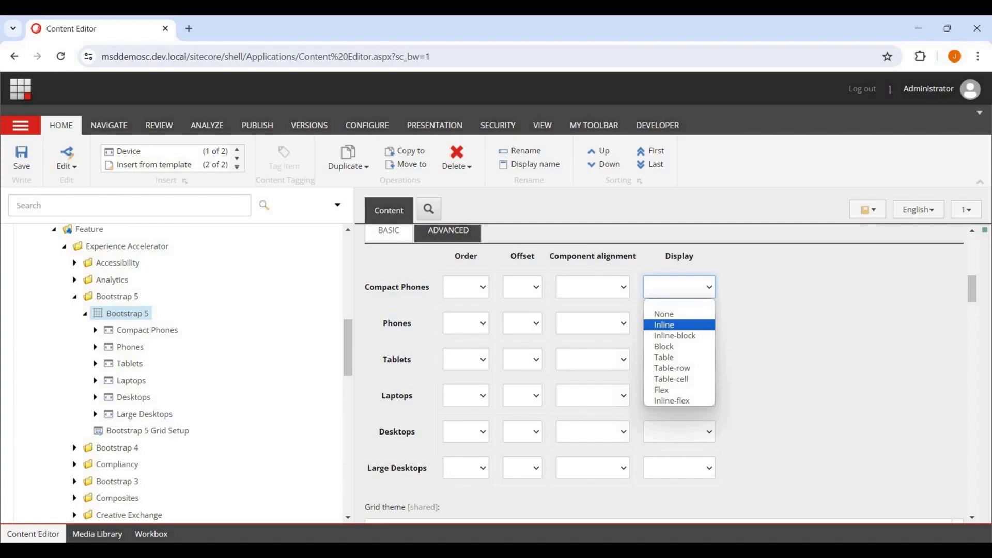
{"action": "key", "text": "Escape"}
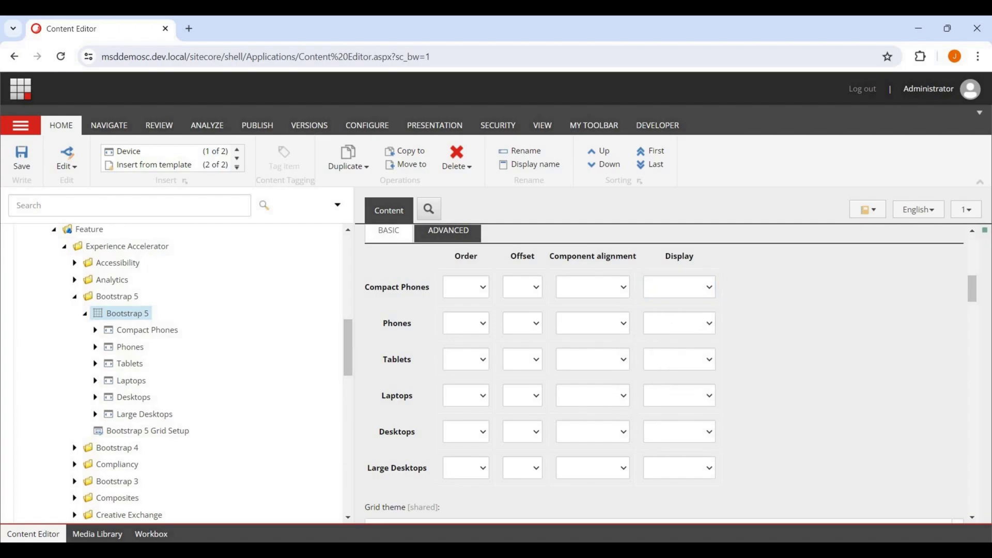
- Examine the Bootstrap 5 grid definition's grid theme, field parser type, body view path, and placeholder style classes
{"action": "scroll", "coordinate": [671, 376], "scroll_direction": "down", "scroll_amount": 3}
{"action": "scroll", "coordinate": [661, 373], "scroll_direction": "down", "scroll_amount": 2}
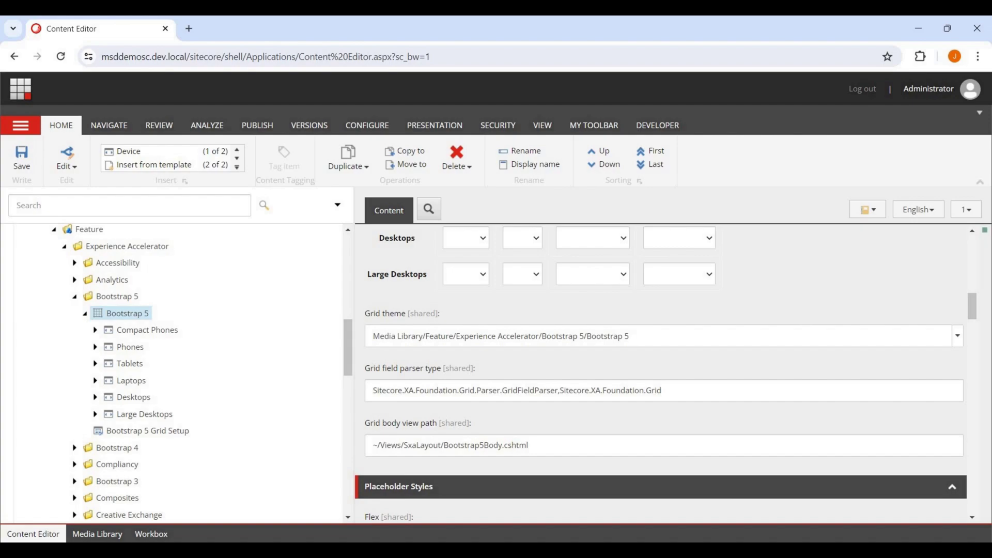
{"action": "scroll", "coordinate": [665, 374], "scroll_direction": "down", "scroll_amount": 1}
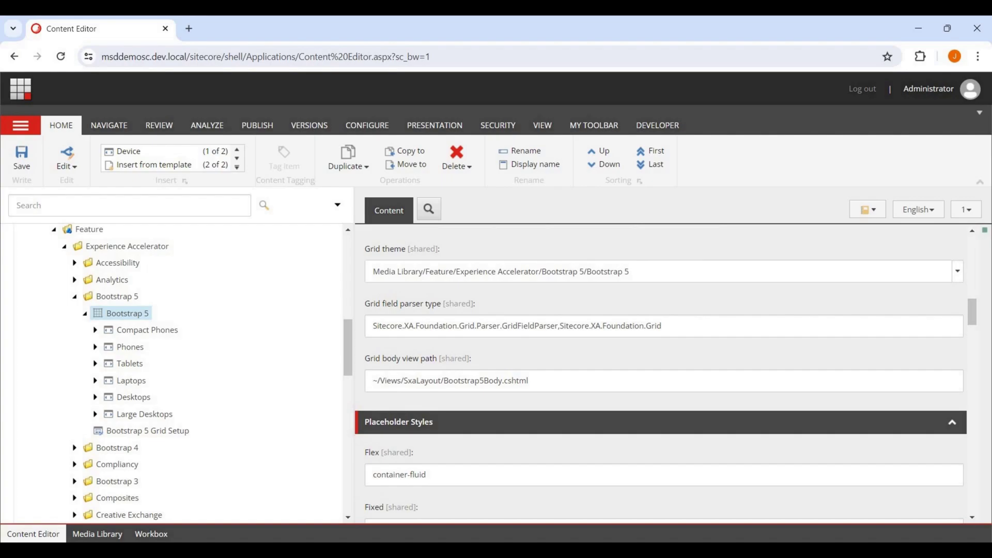
{"action": "scroll", "coordinate": [665, 373], "scroll_direction": "down", "scroll_amount": 2}
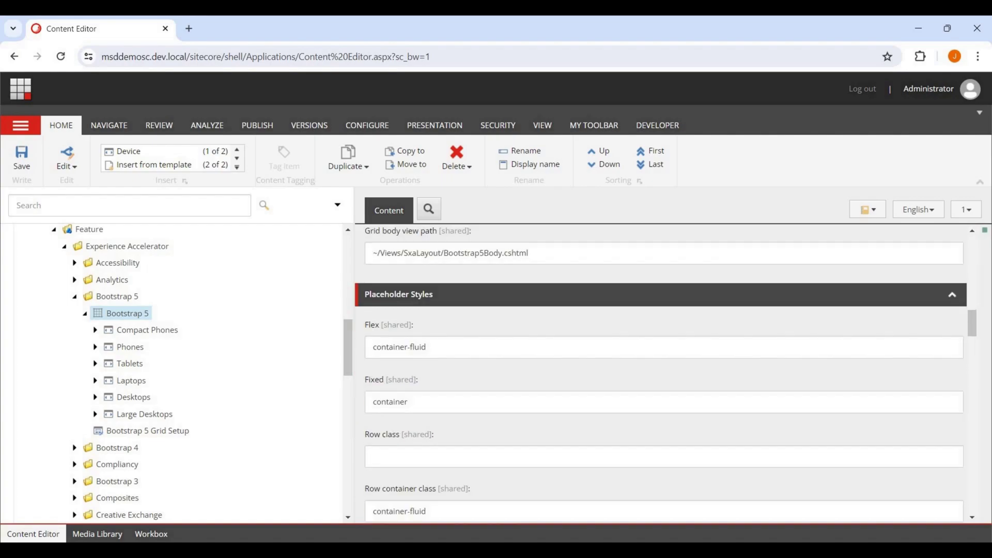
{"action": "scroll", "coordinate": [665, 374], "scroll_direction": "up", "scroll_amount": 1}
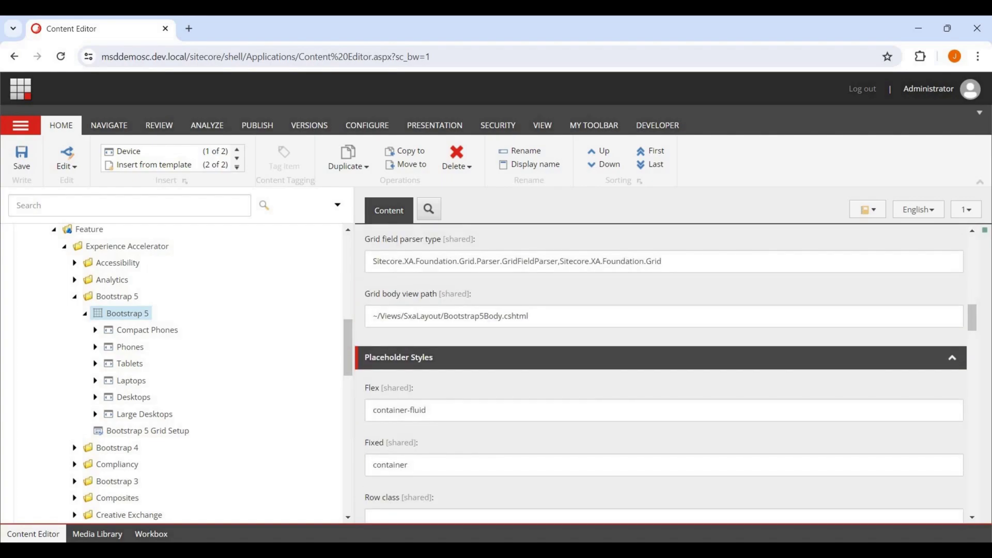
{"action": "triple_click", "coordinate": [421, 315]}
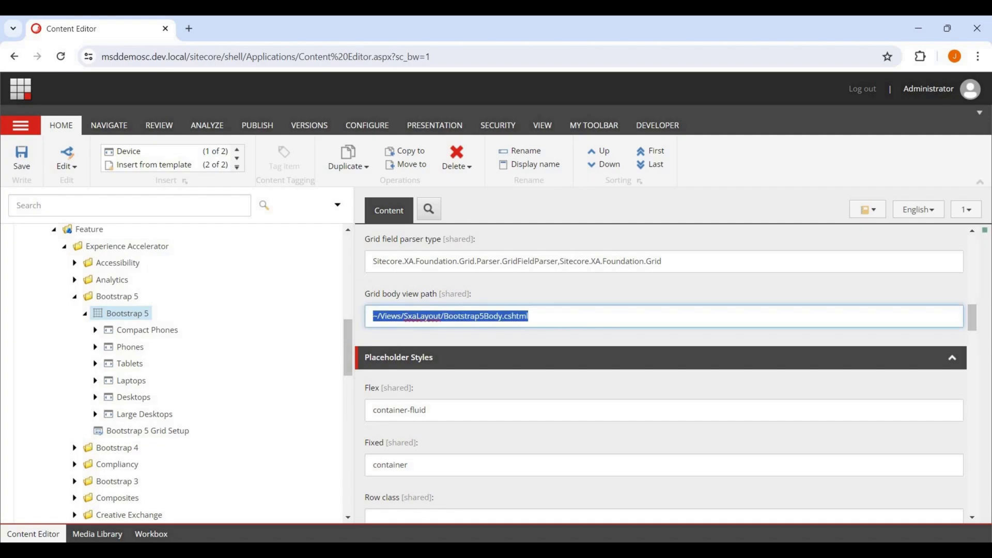
{"action": "scroll", "coordinate": [665, 374], "scroll_direction": "down", "scroll_amount": 1}
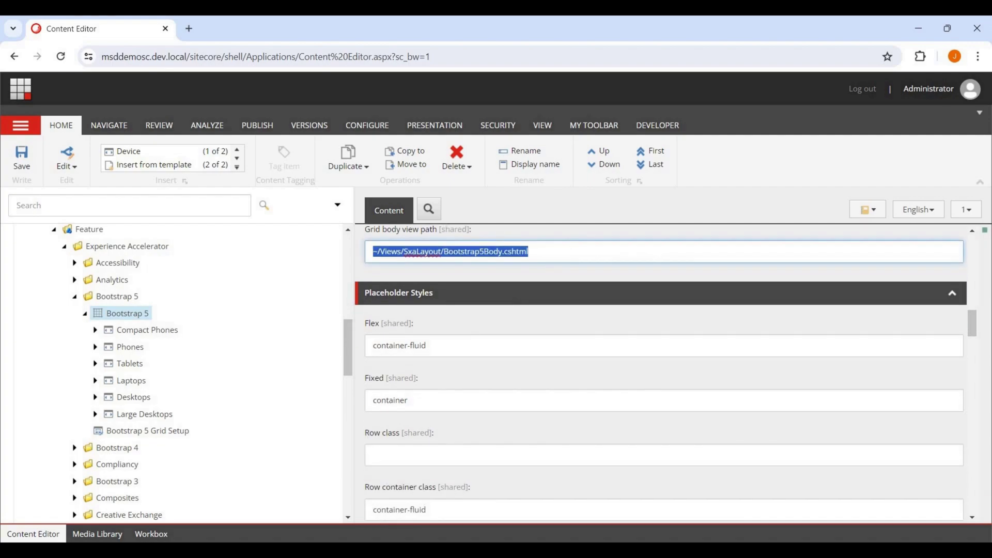
{"action": "scroll", "coordinate": [665, 374], "scroll_direction": "down", "scroll_amount": 1}
{"action": "scroll", "coordinate": [665, 374], "scroll_direction": "up", "scroll_amount": 1}
{"action": "scroll", "coordinate": [666, 374], "scroll_direction": "down", "scroll_amount": 6}
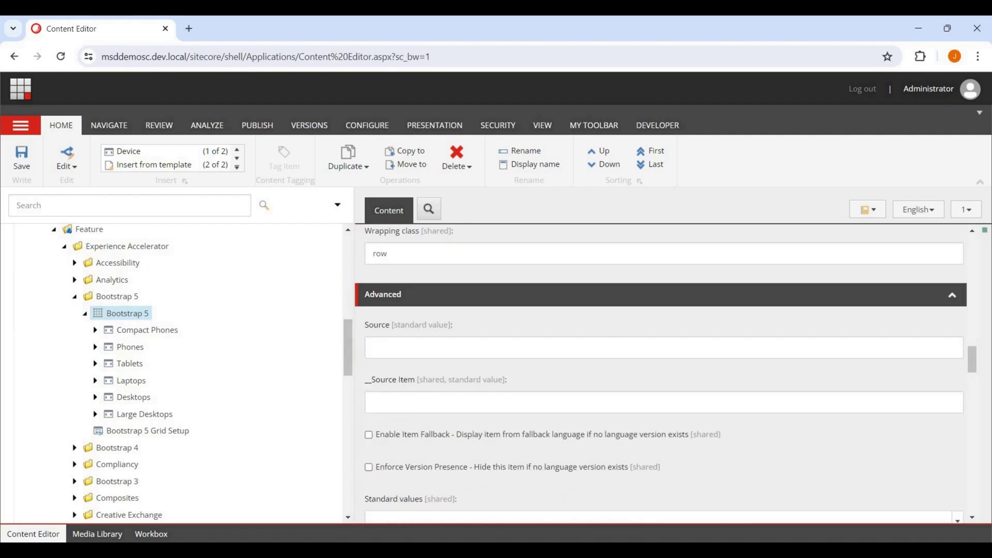
{"action": "scroll", "coordinate": [665, 374], "scroll_direction": "down", "scroll_amount": 2}
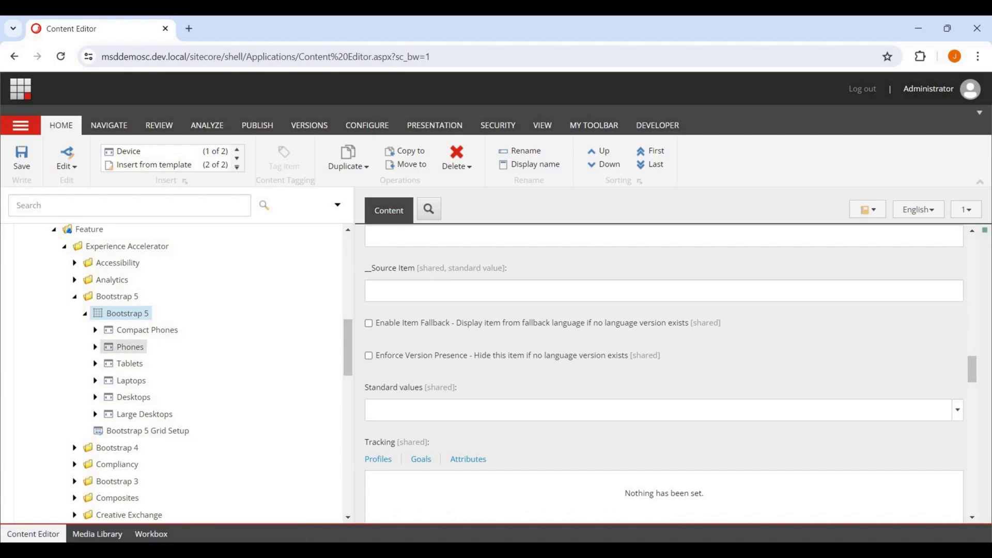
- Inspect the Compact Phones device and its Size values under the Bootstrap 5 grid definition, then collapse the Bootstrap 5 settings folder
{"action": "left_click", "coordinate": [95, 330]}
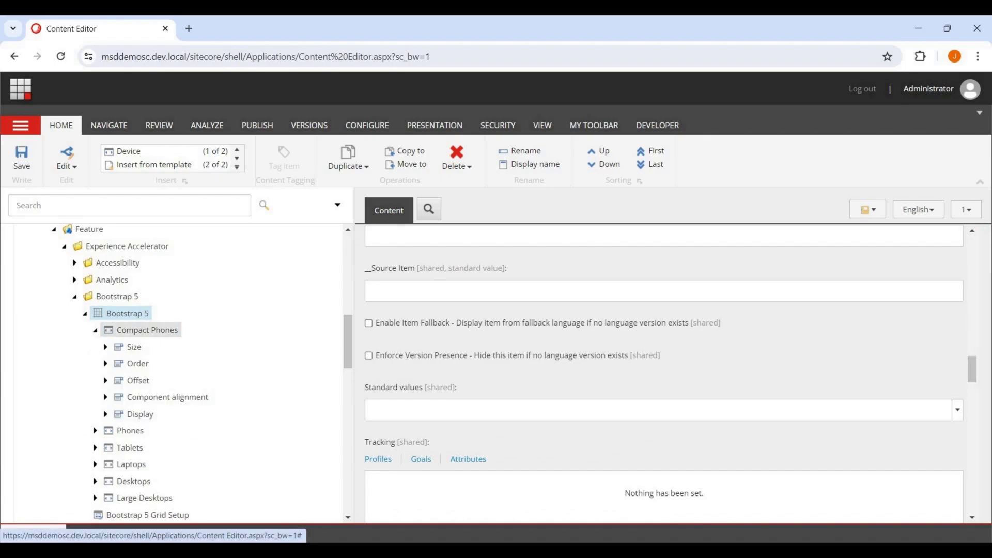
{"action": "left_click", "coordinate": [148, 329]}
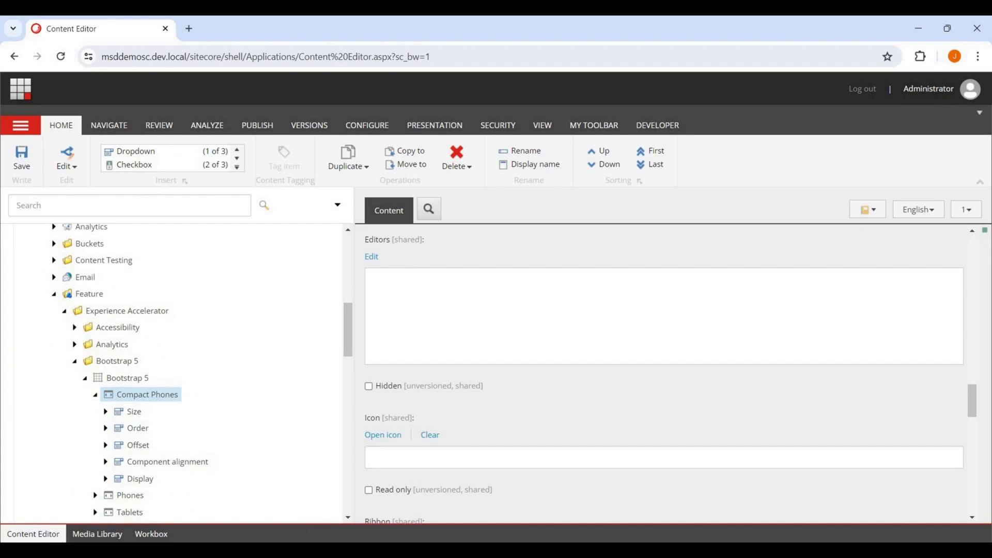
{"action": "left_click", "coordinate": [134, 412]}
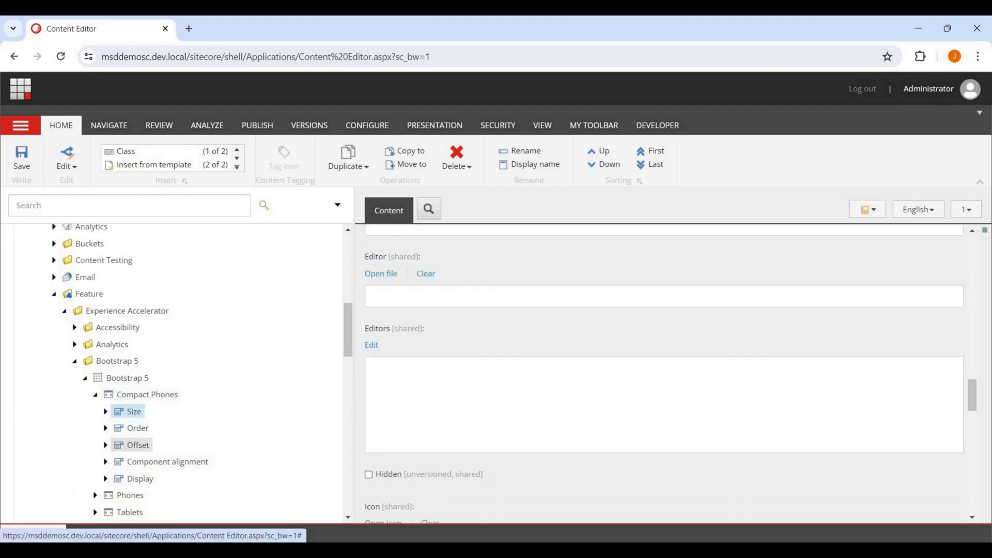
{"action": "left_click", "coordinate": [105, 412]}
{"action": "left_click", "coordinate": [136, 428]}
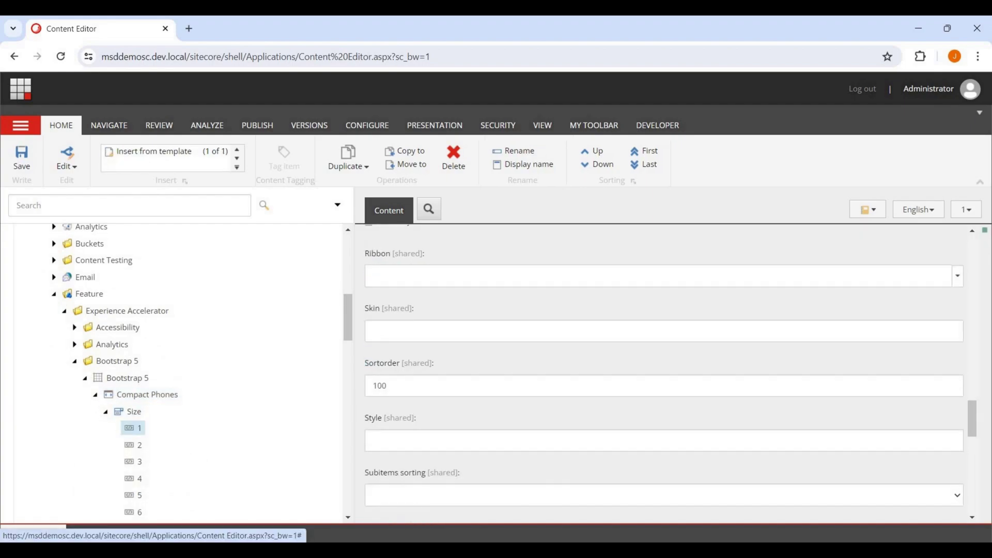
{"action": "left_click", "coordinate": [105, 411]}
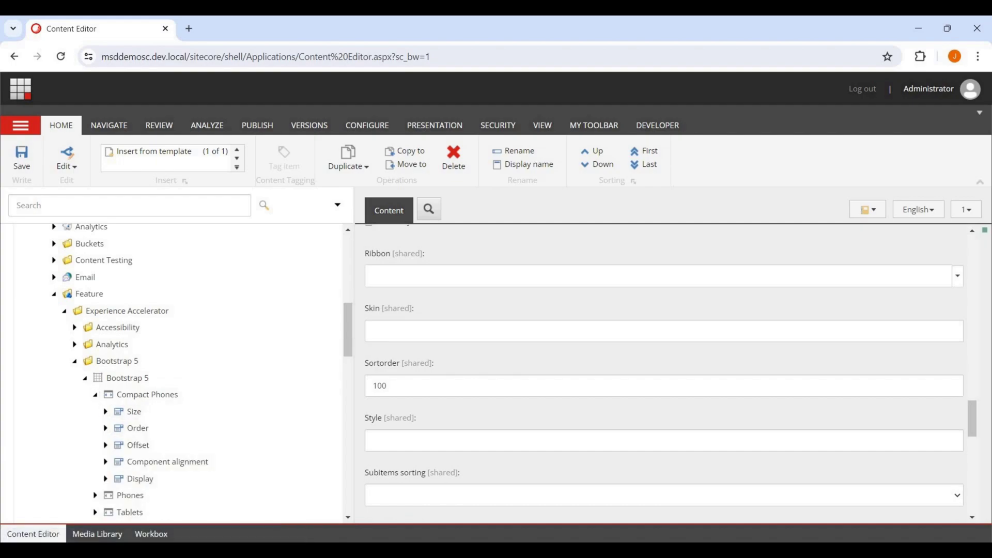
{"action": "left_click", "coordinate": [75, 361]}
- Expand the Media Library through Feature and Experience Accelerator to the contents of the Bootstrap 5 folder
{"action": "scroll", "coordinate": [104, 362], "scroll_direction": "up", "scroll_amount": 3}
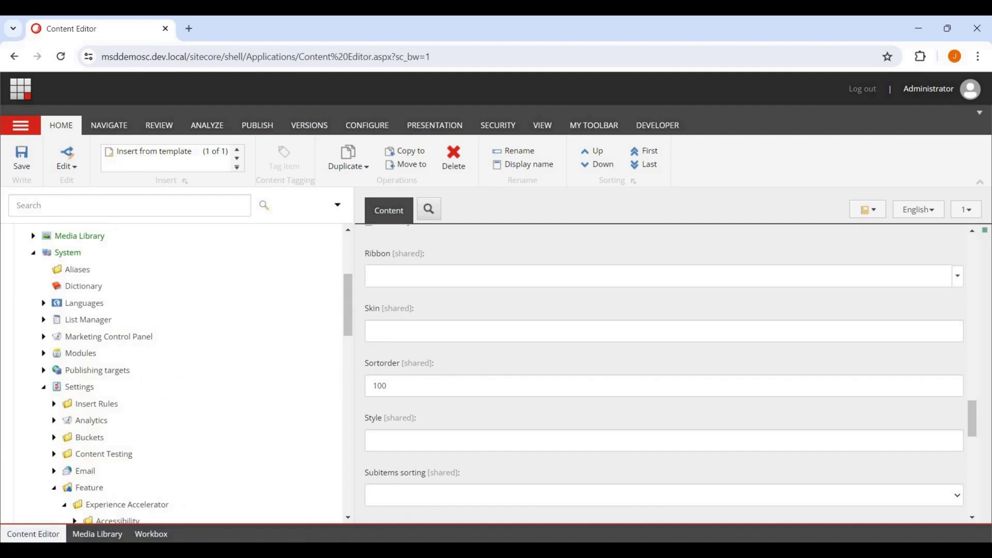
{"action": "scroll", "coordinate": [175, 373], "scroll_direction": "up", "scroll_amount": 4}
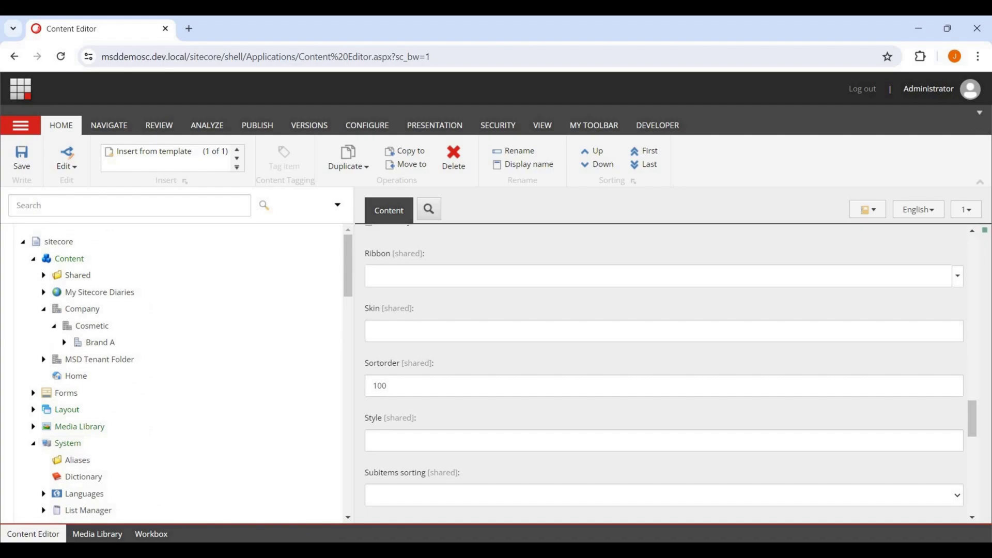
{"action": "left_click", "coordinate": [33, 427]}
{"action": "scroll", "coordinate": [82, 382], "scroll_direction": "down", "scroll_amount": 2}
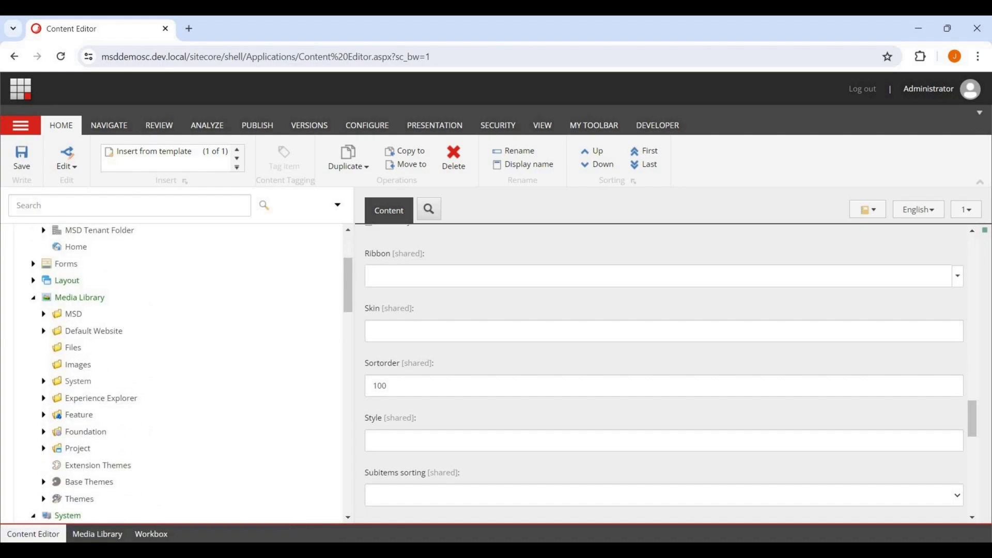
{"action": "scroll", "coordinate": [83, 362], "scroll_direction": "down", "scroll_amount": 2}
{"action": "left_click", "coordinate": [43, 350]}
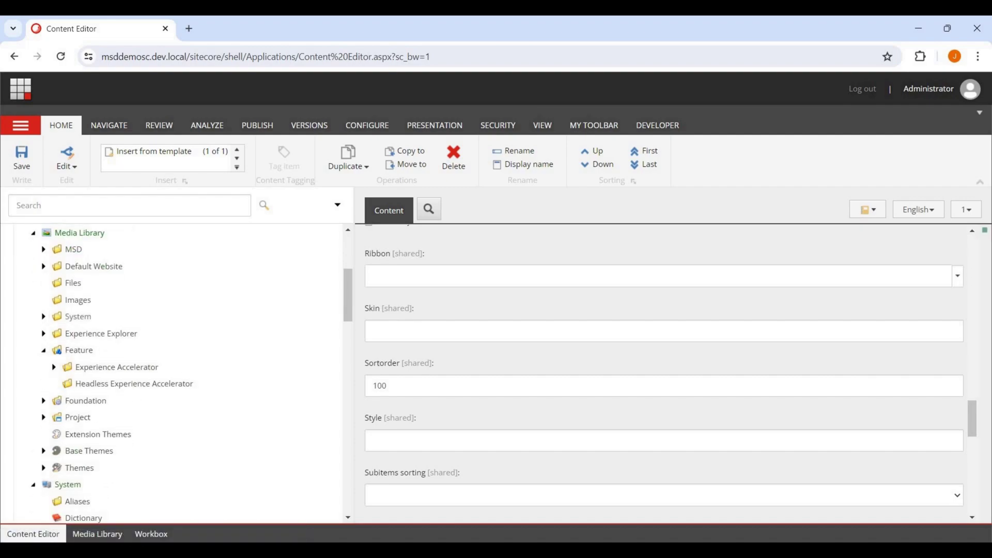
{"action": "scroll", "coordinate": [77, 336], "scroll_direction": "down", "scroll_amount": 2}
{"action": "left_click", "coordinate": [54, 303]}
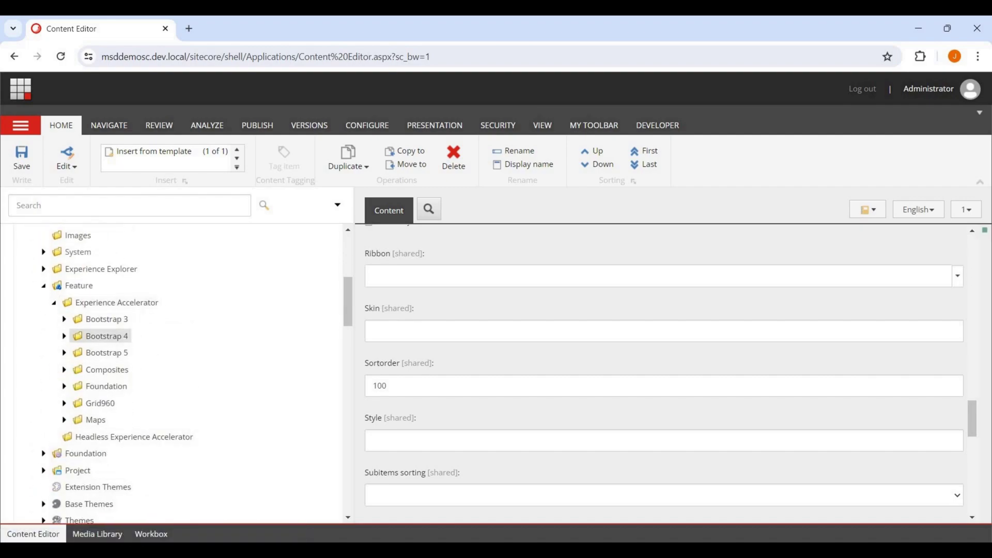
{"action": "left_click", "coordinate": [64, 352]}
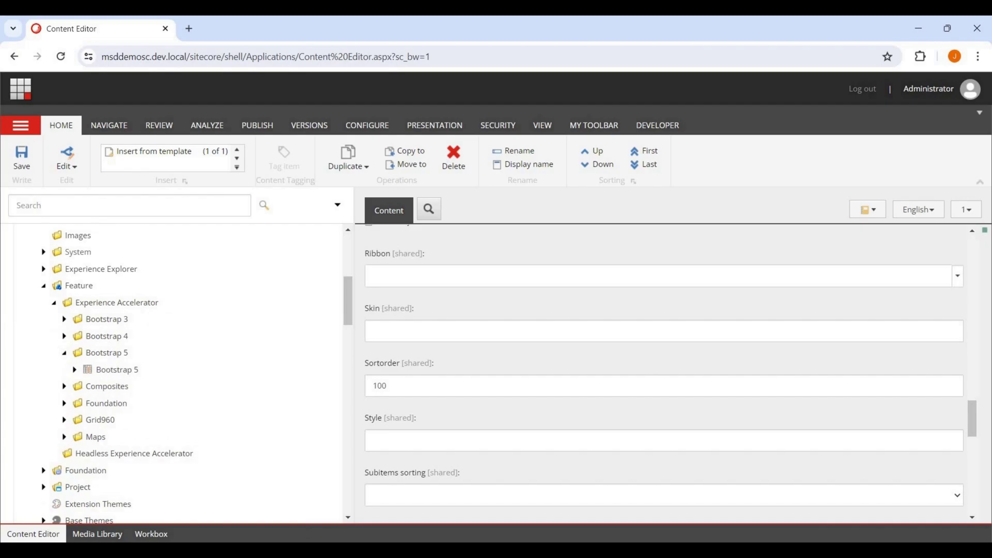
- Inspect the Bootstrap 5 theme in the Media Library and the optimized-min and bootstrapmin files in its Styles folder
{"action": "left_click", "coordinate": [75, 369]}
{"action": "left_click", "coordinate": [117, 370]}
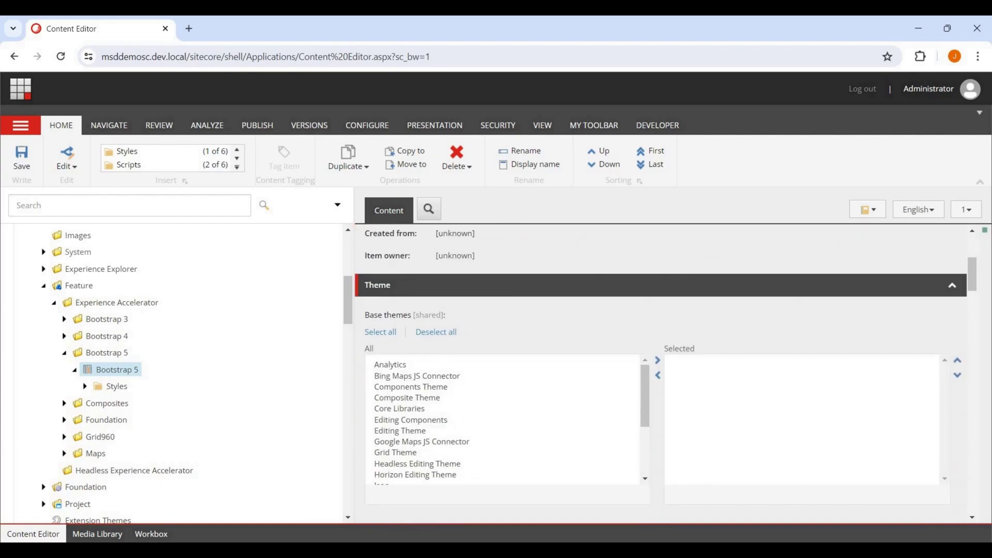
{"action": "left_click", "coordinate": [85, 386]}
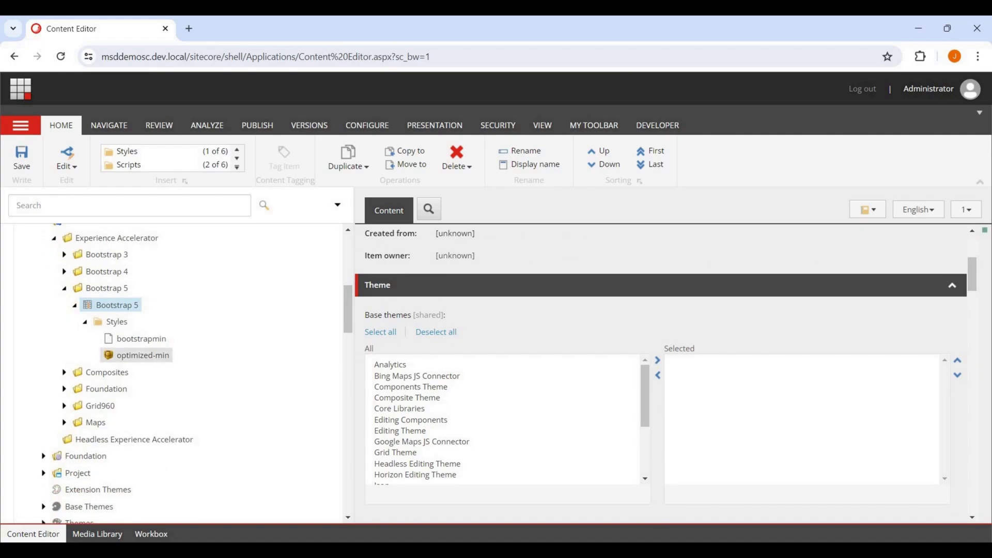
{"action": "left_click", "coordinate": [110, 321]}
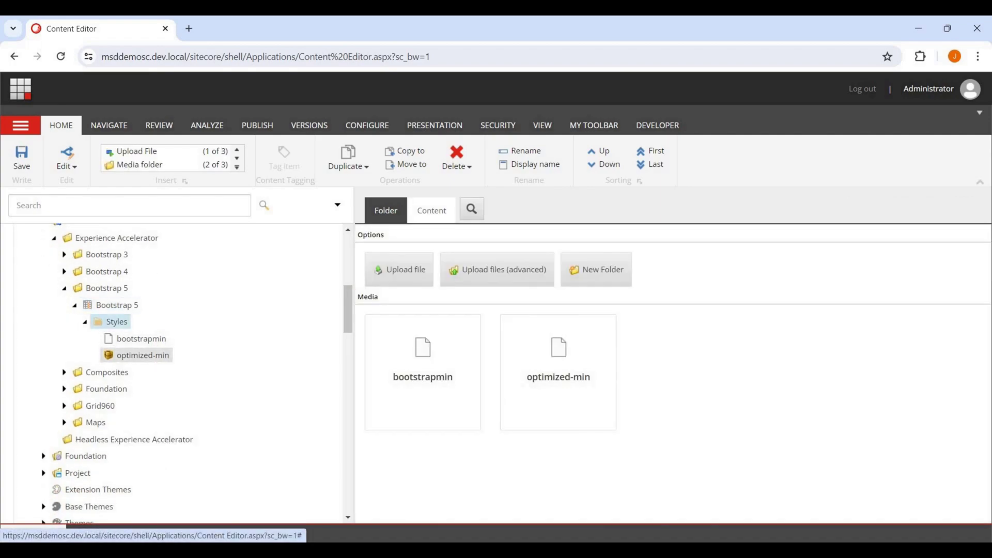
{"action": "left_click", "coordinate": [140, 355]}
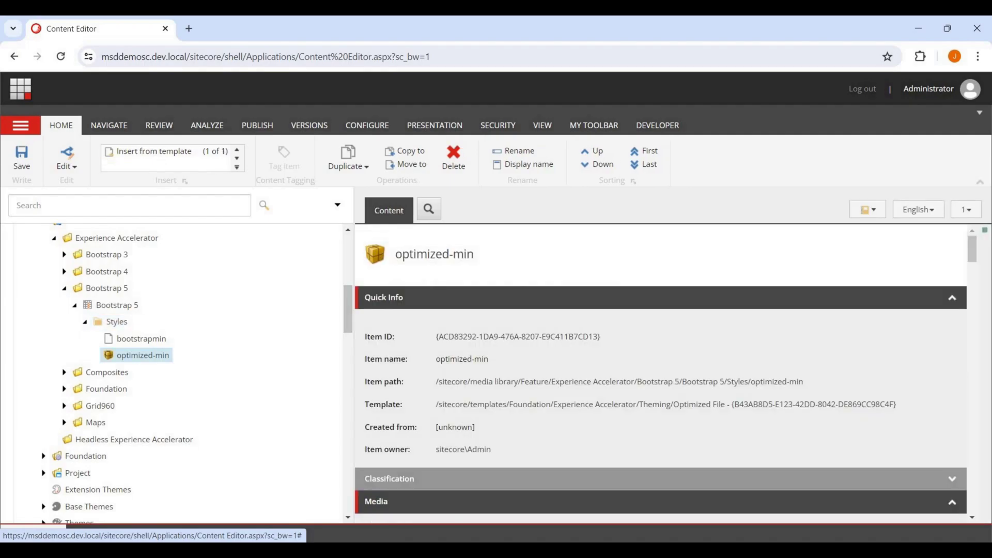
{"action": "scroll", "coordinate": [661, 372], "scroll_direction": "down", "scroll_amount": 3}
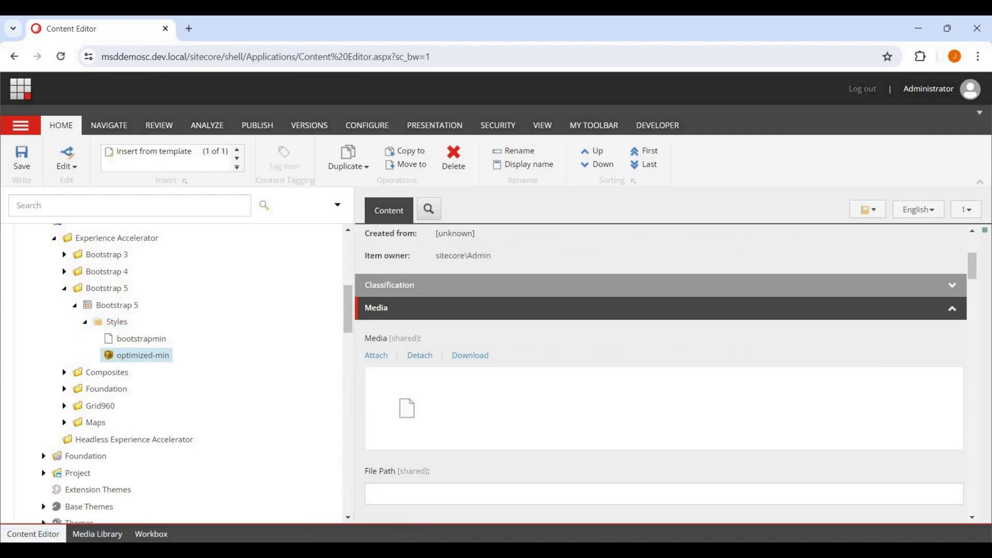
{"action": "left_click", "coordinate": [141, 338]}
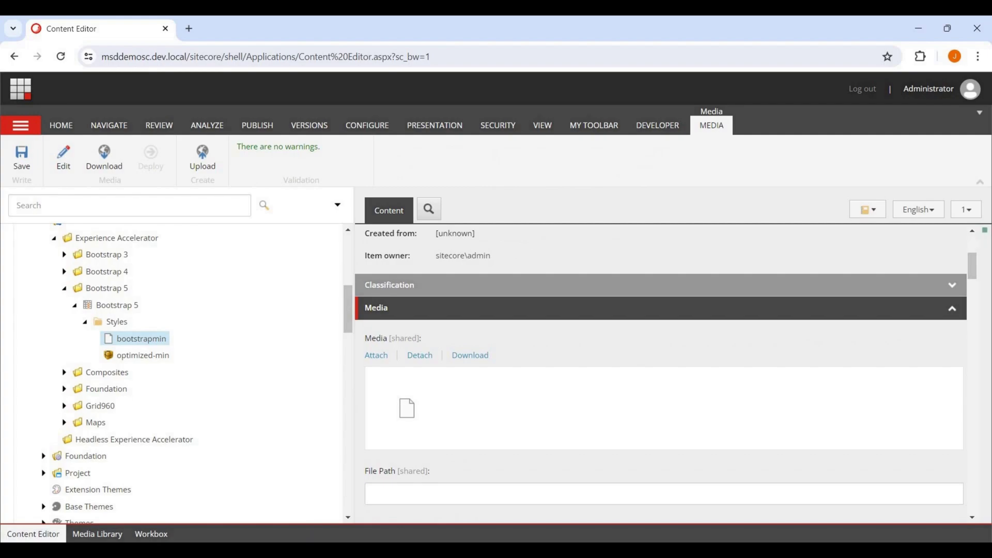
- Expand the Grid960 theme down to its Styles folder and open the grid-main item
{"action": "left_click", "coordinate": [64, 406]}
{"action": "scroll", "coordinate": [71, 395], "scroll_direction": "down", "scroll_amount": 1}
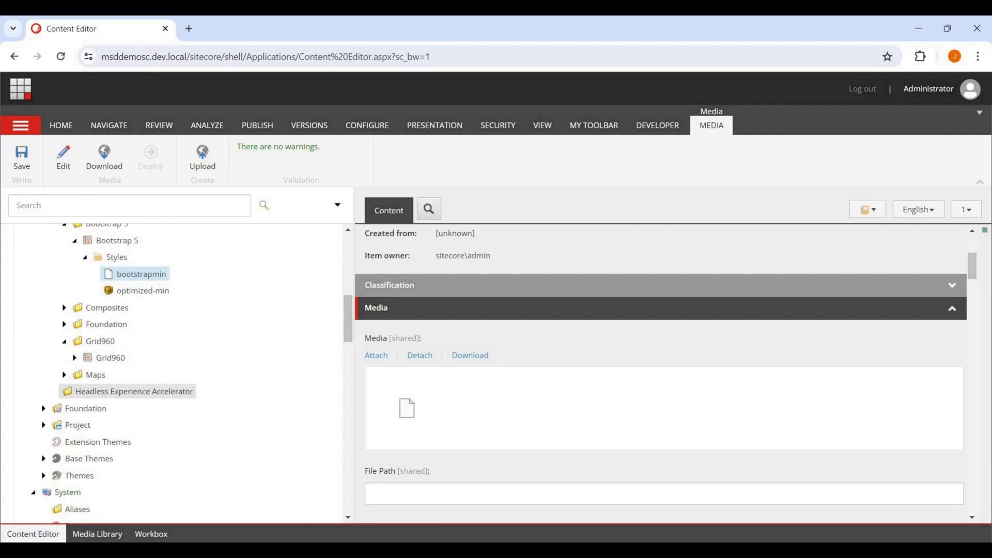
{"action": "left_click", "coordinate": [74, 358]}
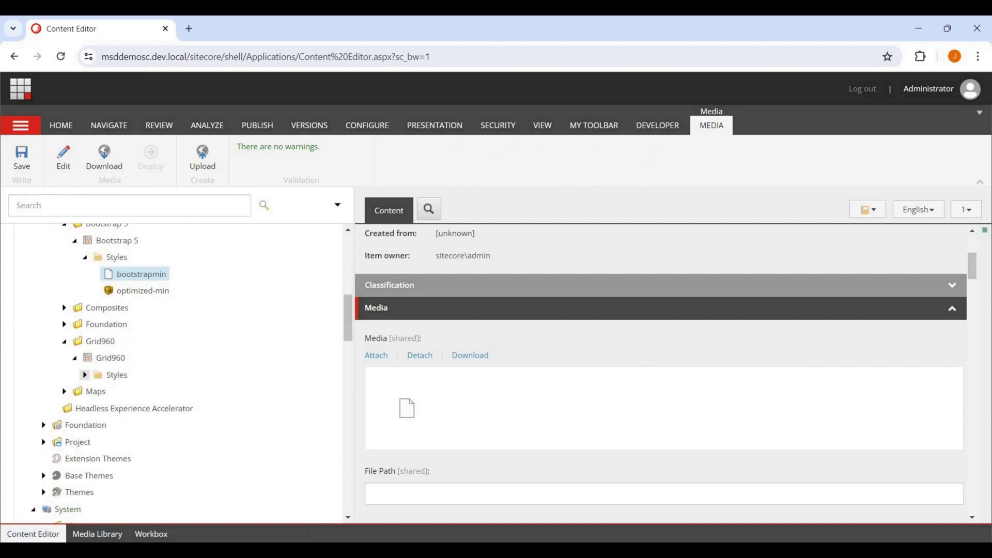
{"action": "left_click", "coordinate": [85, 374]}
{"action": "left_click", "coordinate": [134, 408]}
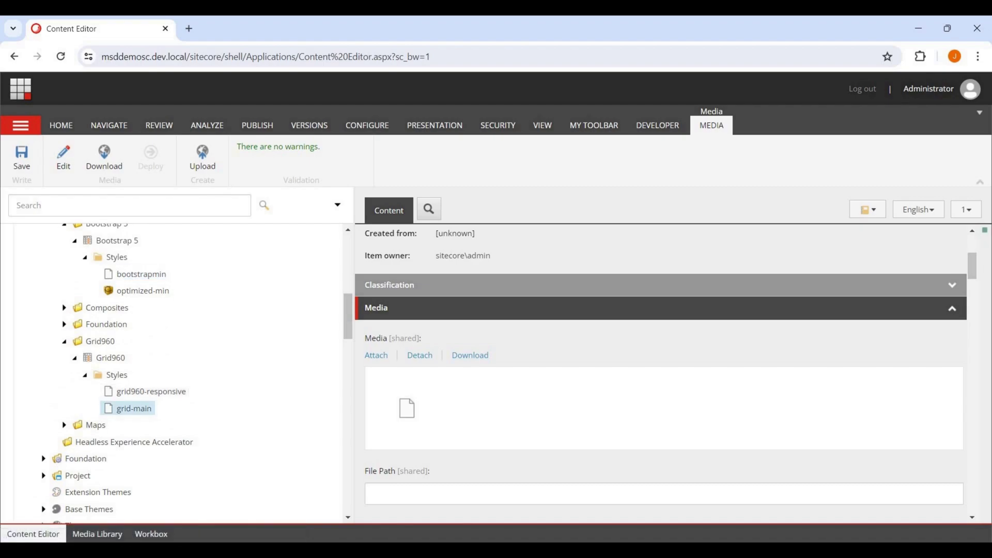
- Download the grid-main media file and open the downloaded grid-main.css to view its styles
{"action": "left_click", "coordinate": [470, 355]}
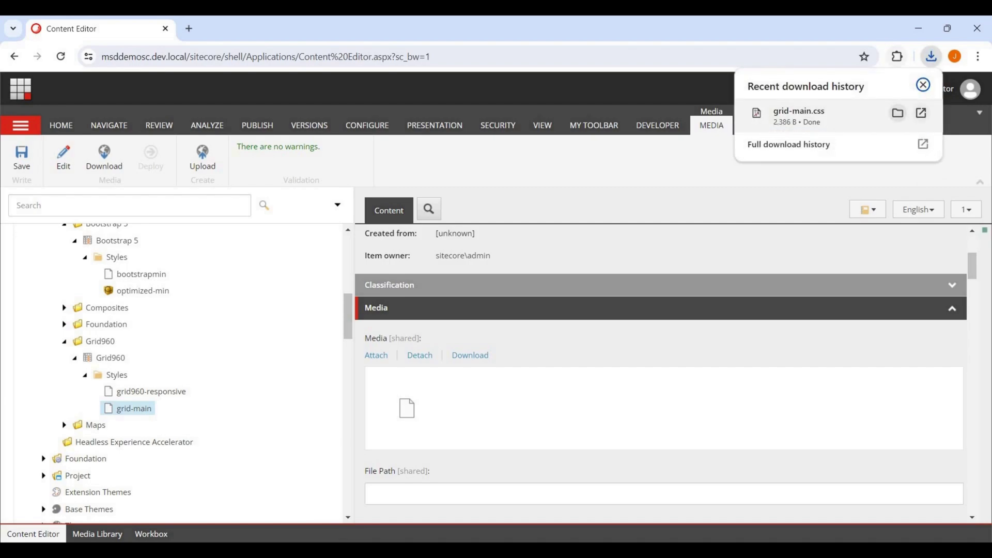
{"action": "right_click", "coordinate": [780, 114]}
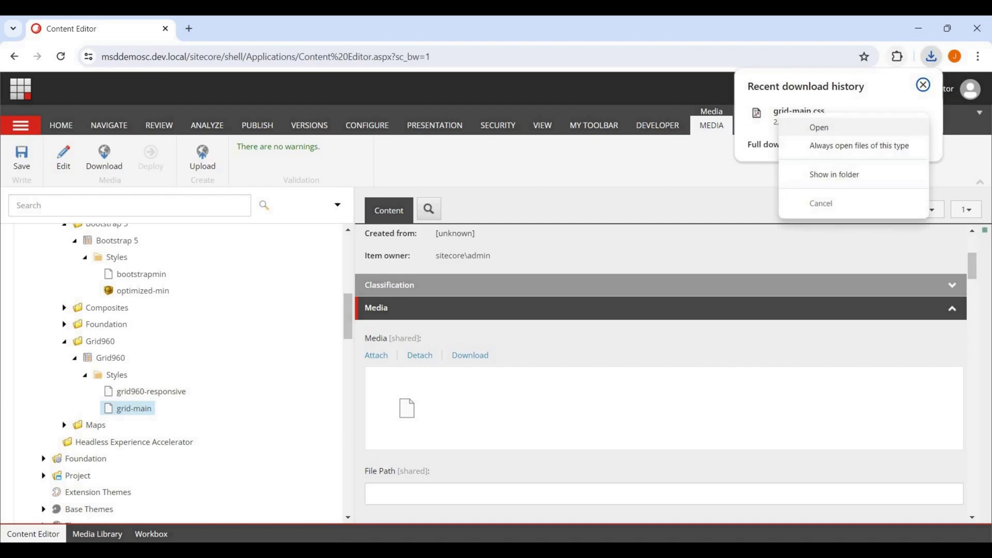
{"action": "left_click", "coordinate": [820, 127]}
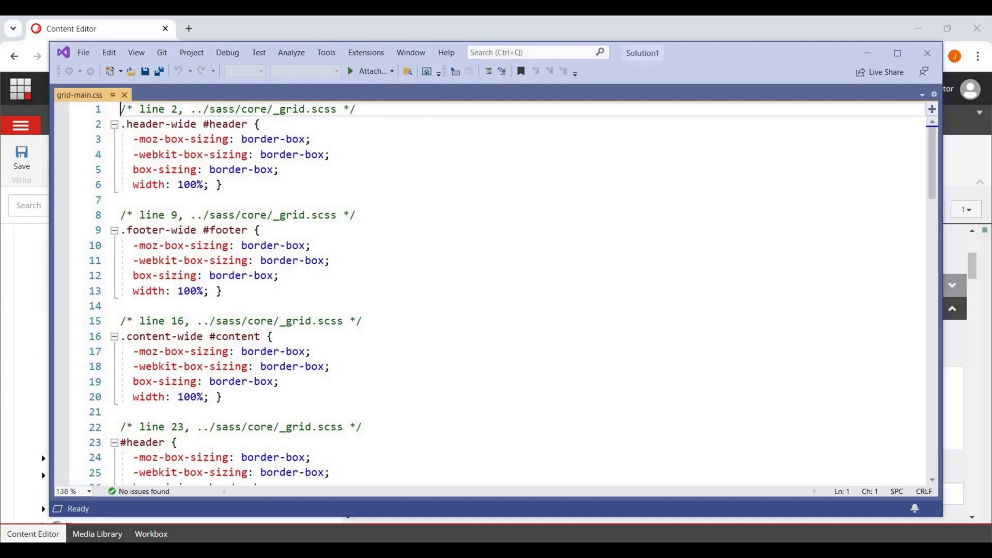
- Read through the header, footer, content and max-width media query rules in grid-main.css to the end of the file
{"action": "scroll", "coordinate": [491, 294], "scroll_direction": "down", "scroll_amount": 11}
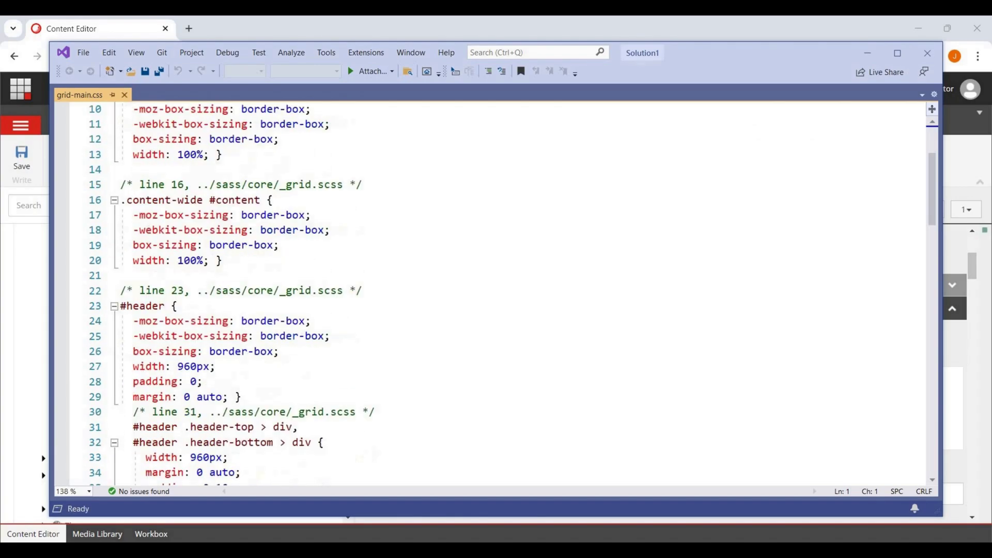
{"action": "scroll", "coordinate": [491, 295], "scroll_direction": "down", "scroll_amount": 18}
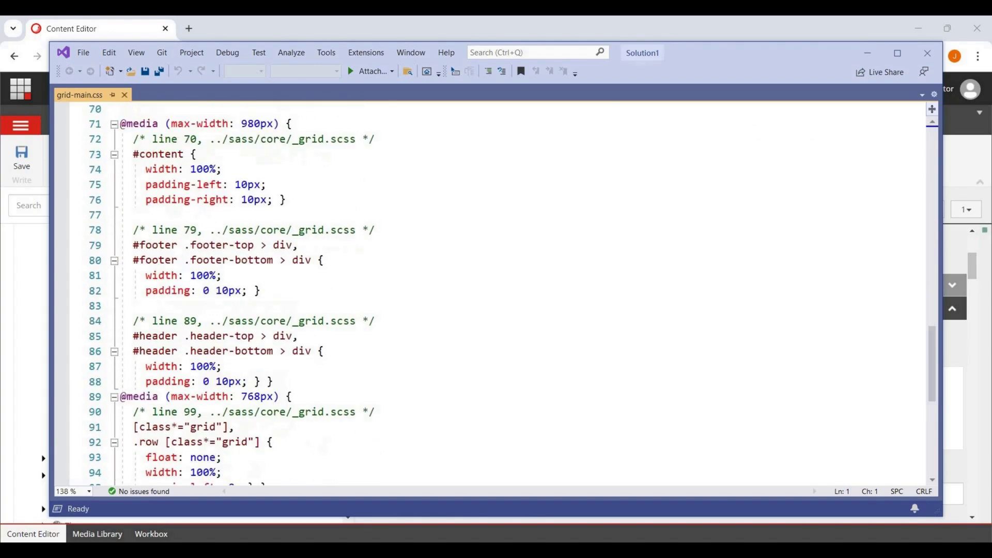
{"action": "scroll", "coordinate": [492, 294], "scroll_direction": "up", "scroll_amount": 5}
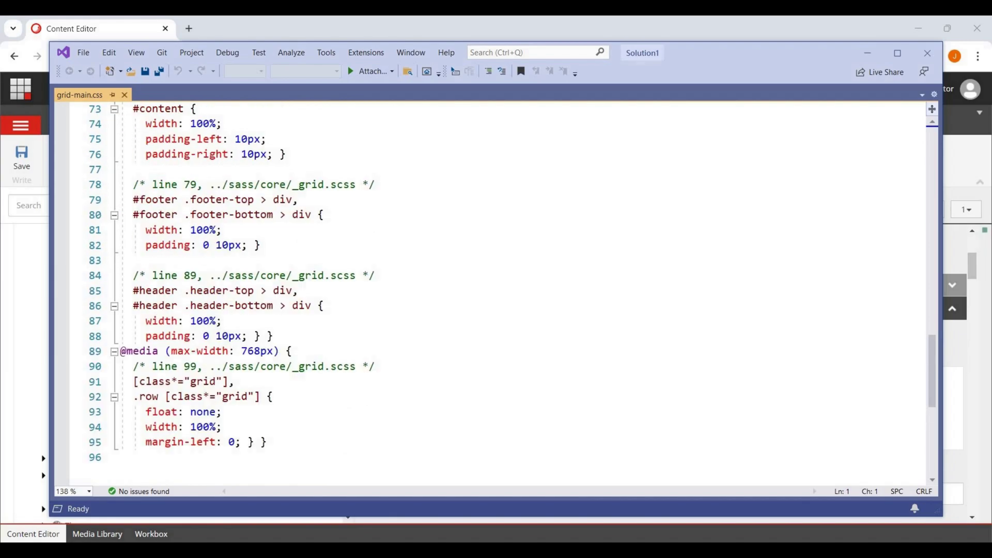
- Minimize the Visual Studio window and return to the top of the content tree in Sitecore's Content Editor
{"action": "left_click_drag", "start_coordinate": [719, 53], "coordinate": [957, 65]}
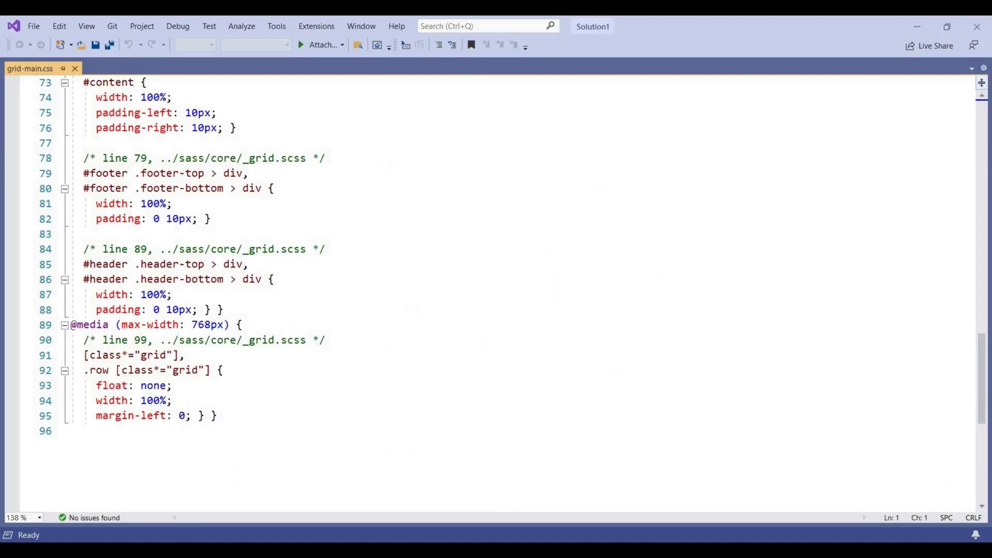
{"action": "left_click", "coordinate": [917, 26]}
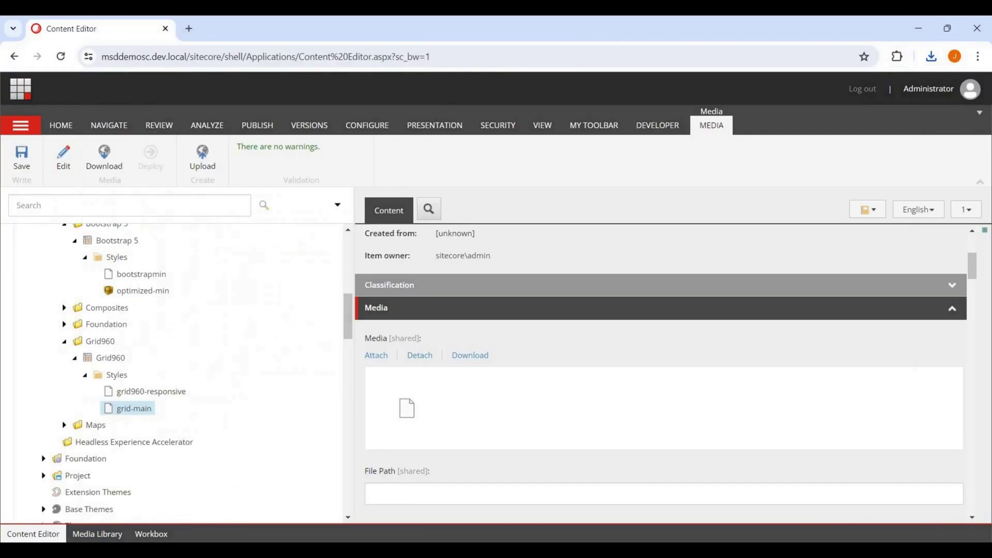
{"action": "scroll", "coordinate": [176, 372], "scroll_direction": "up", "scroll_amount": 10}
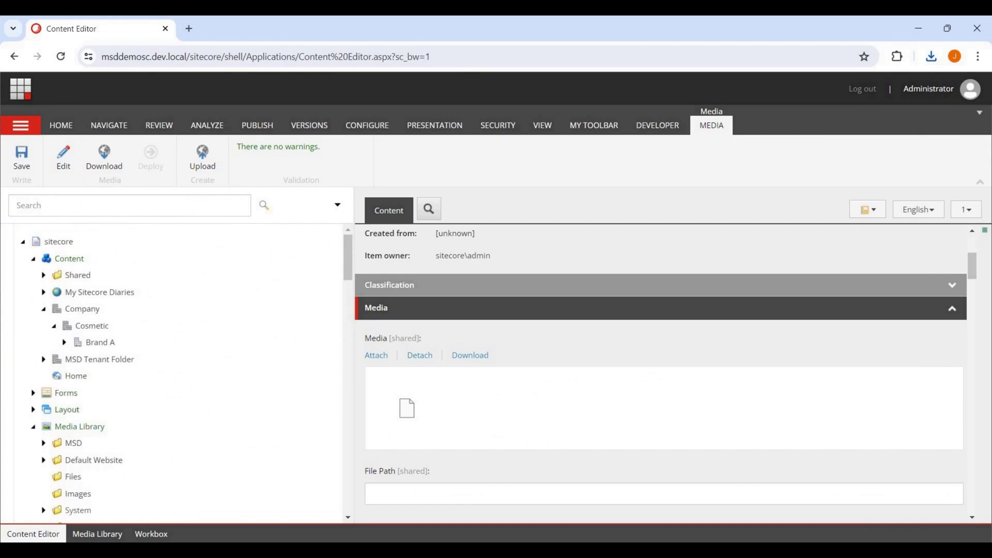